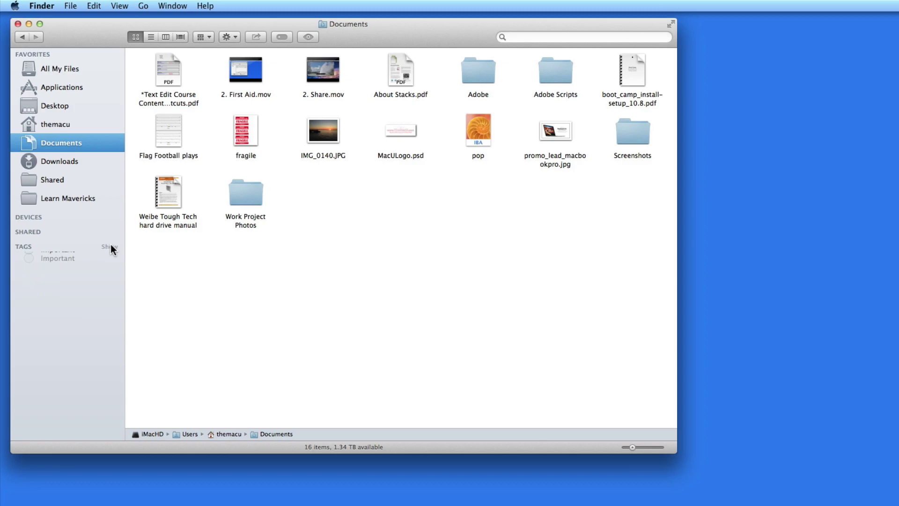
- Show the tags in the Finder sidebar and open the tag preferences
click(110, 244)
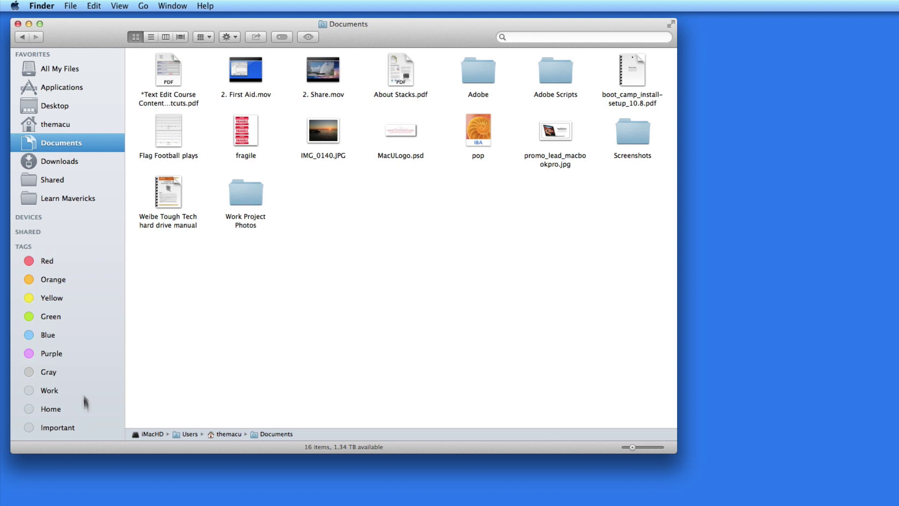
click(42, 6)
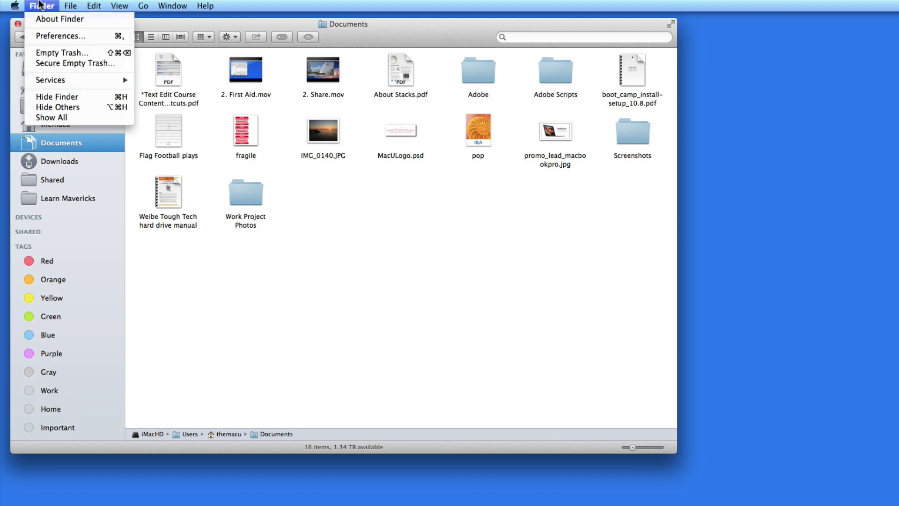
click(42, 36)
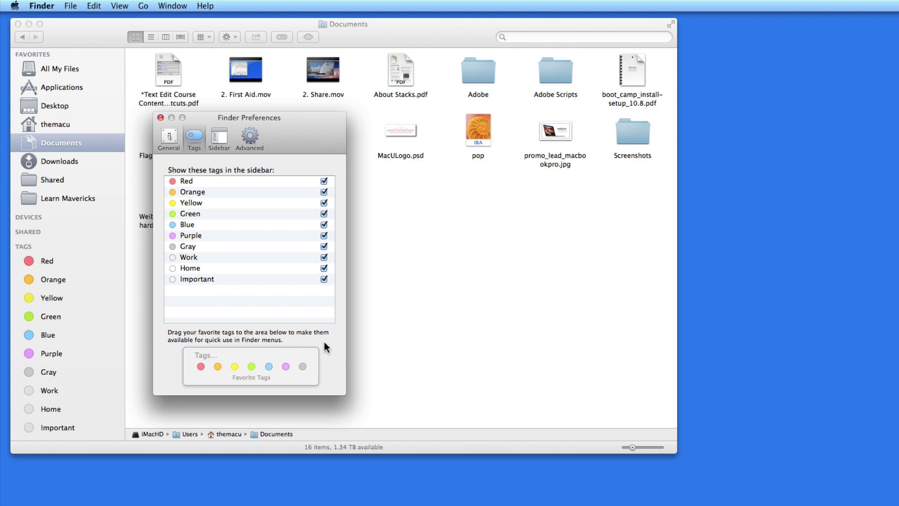
- Look through the Work, Home and Important tags in the preferences' tag list
click(229, 257)
click(228, 268)
click(228, 278)
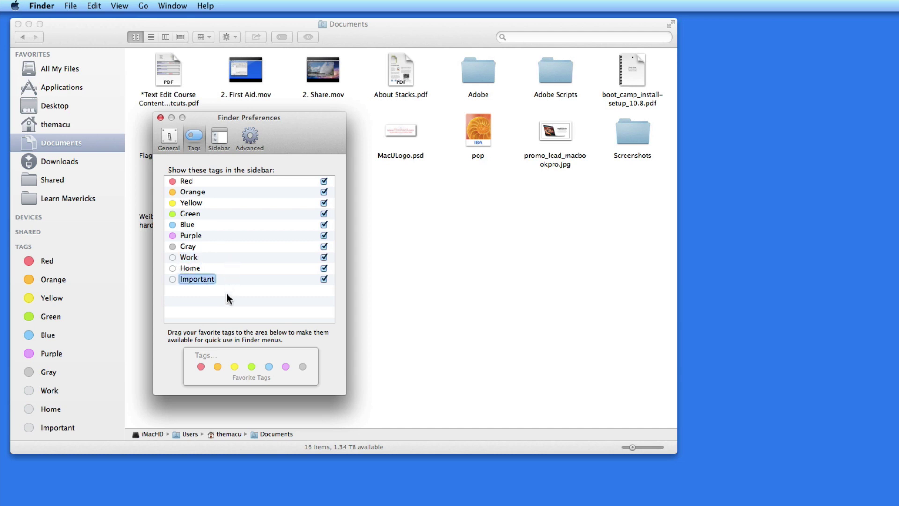
click(226, 293)
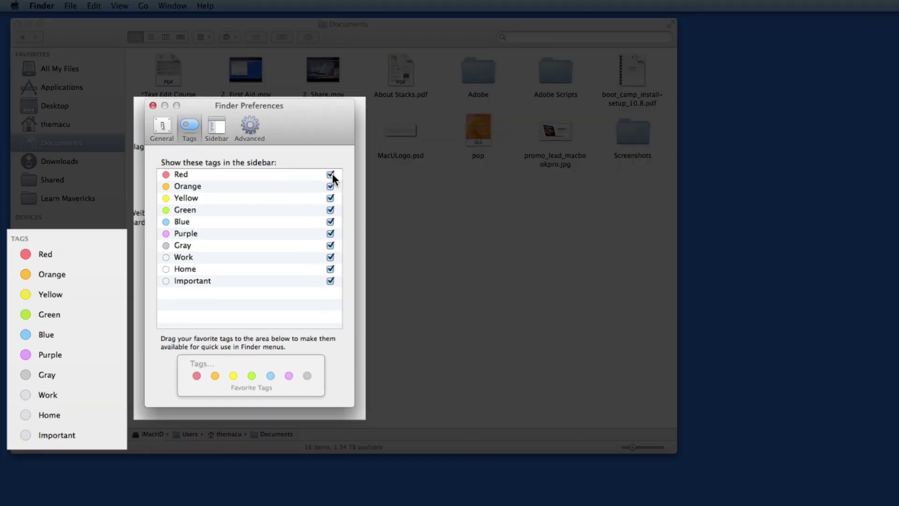
- Hide the Red, Orange and Yellow tags from the sidebar
click(324, 181)
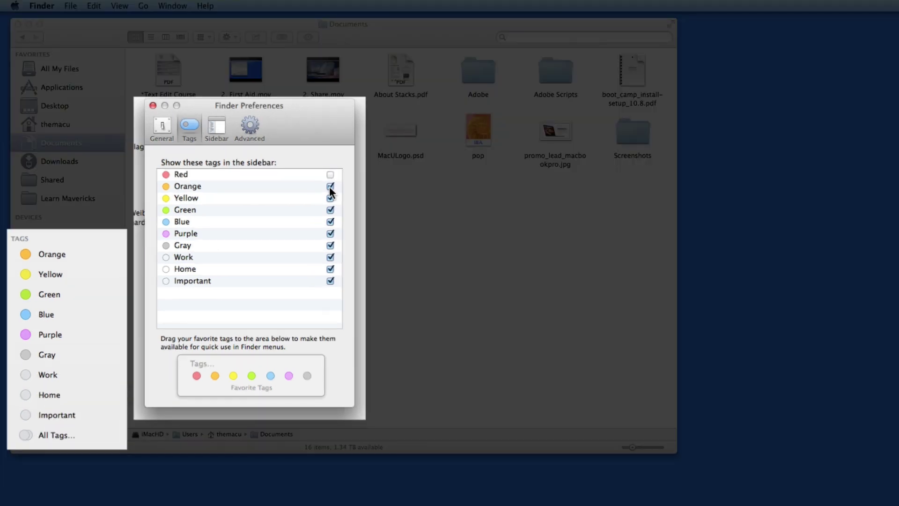
click(324, 191)
click(330, 198)
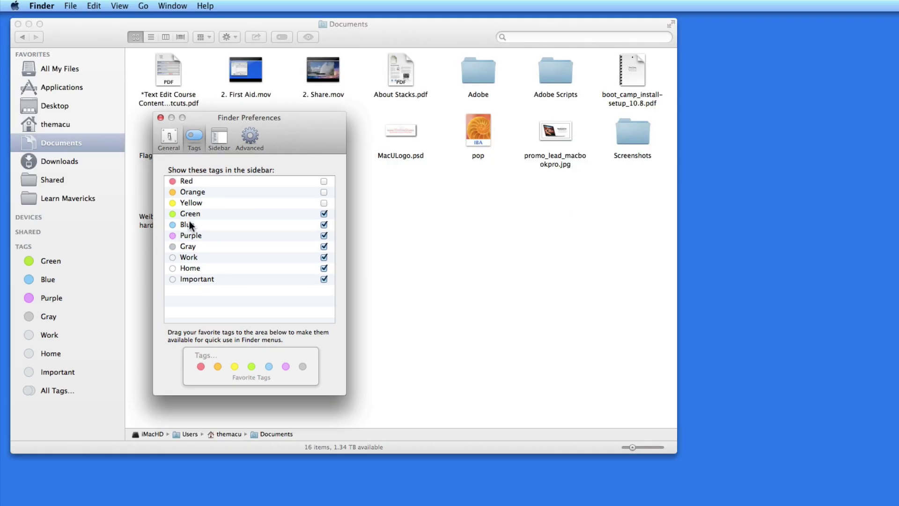
- Rename the Green tag as Invoices and the Blue tag as Work Files
click(186, 215)
text(Invoices)
key(Return)
text(Work Files)
key(Return)
- Delete the Work tag from the tag list
click(215, 257)
right_click(215, 262)
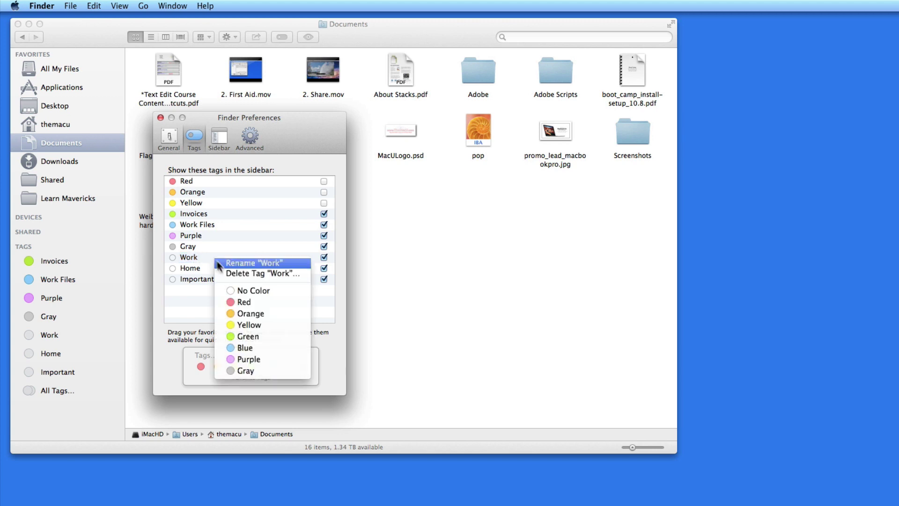
click(225, 275)
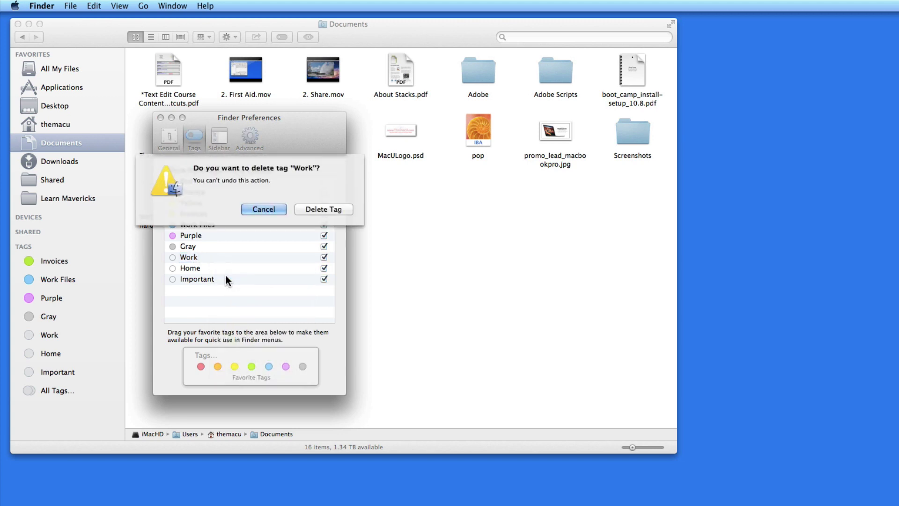
click(308, 210)
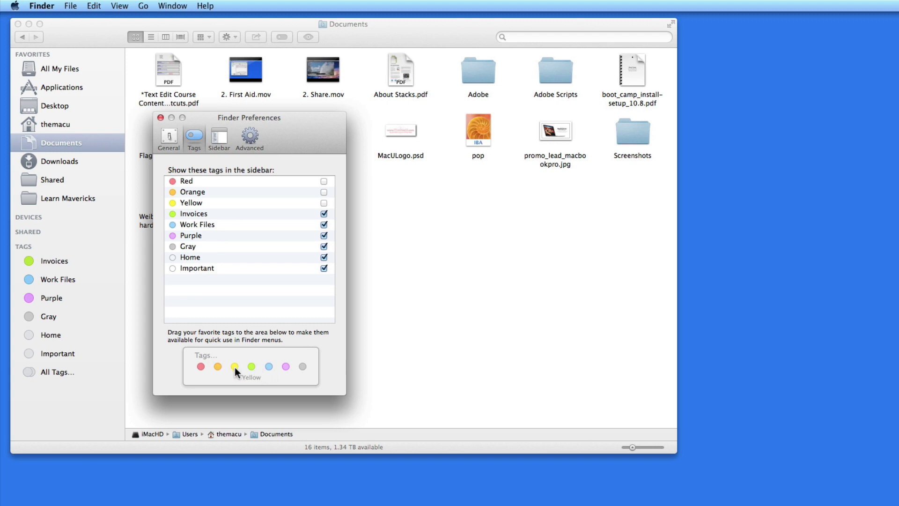
- Remove Yellow, Orange, Red, Purple and Gray from the favorite tags, keeping only Invoices and Work Files
drag(232, 370, 162, 404)
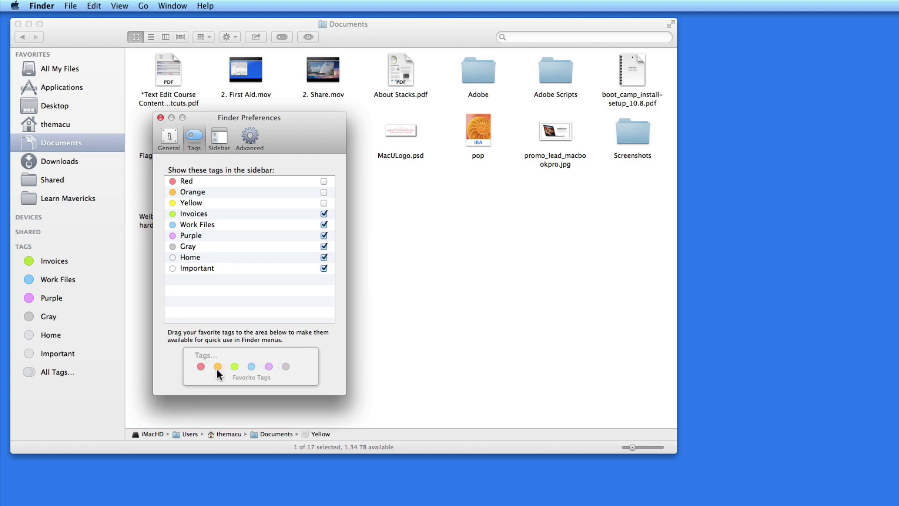
drag(219, 365, 178, 403)
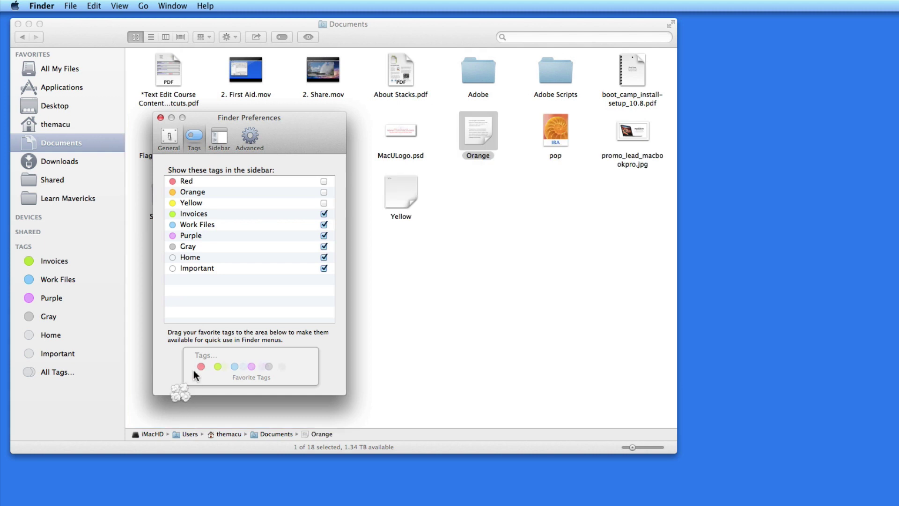
drag(200, 368, 137, 500)
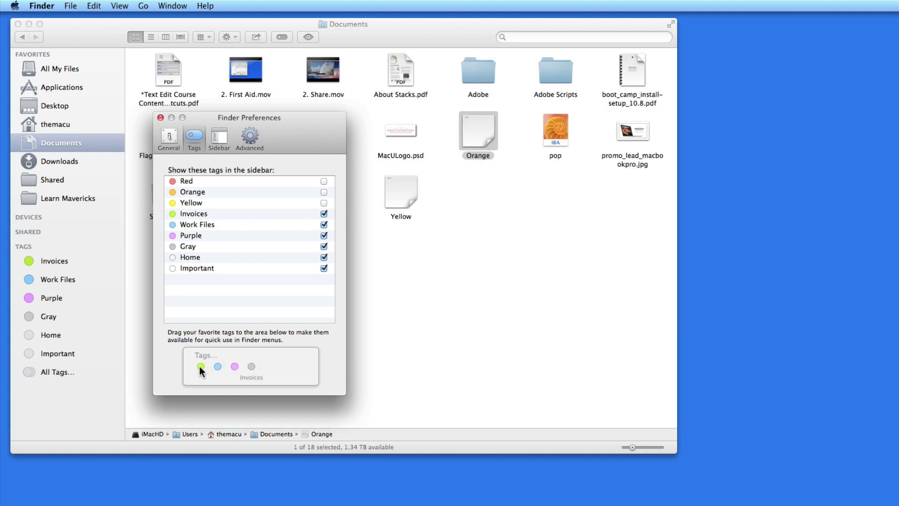
drag(234, 366, 278, 332)
drag(234, 366, 332, 366)
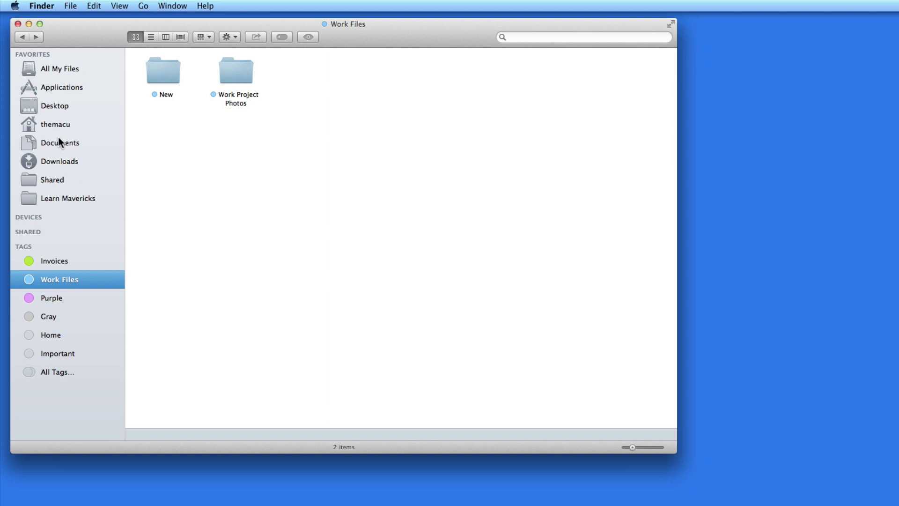
- Assign the Work Files tag to PS, IMG_0151.jpg and Fall - Version 3 in the Work Project Photos folder of Documents
click(57, 138)
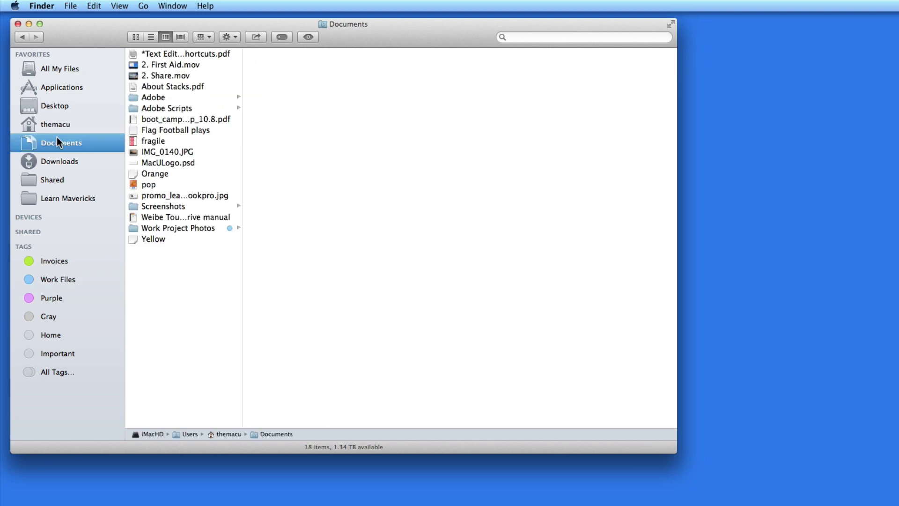
click(176, 228)
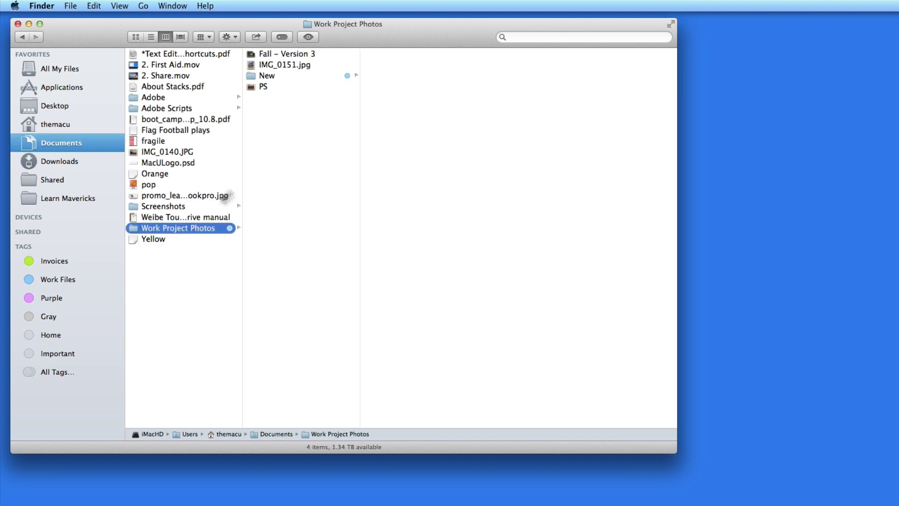
click(279, 86)
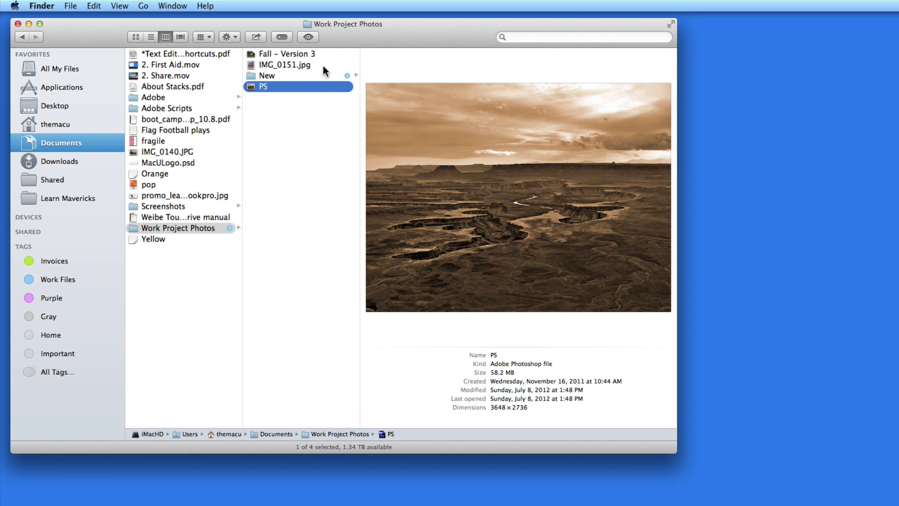
super+click(322, 64)
super+click(315, 53)
right_click(316, 50)
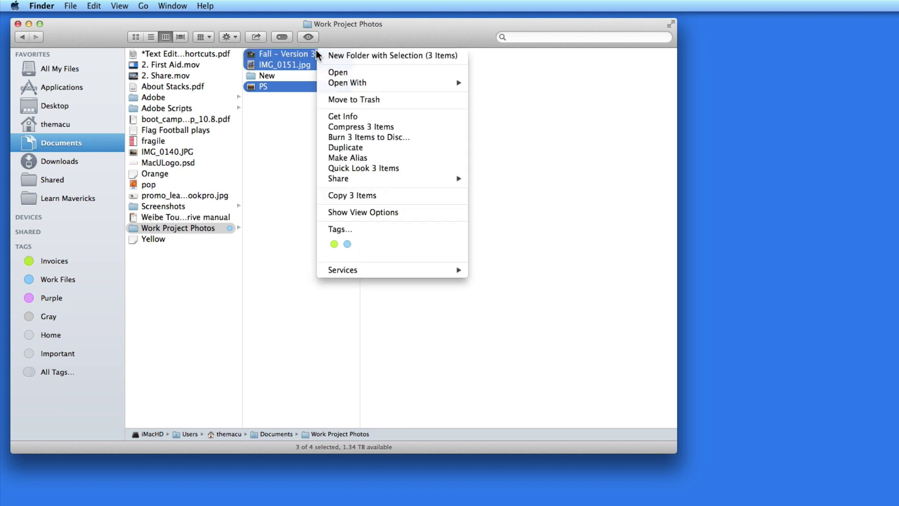
click(348, 243)
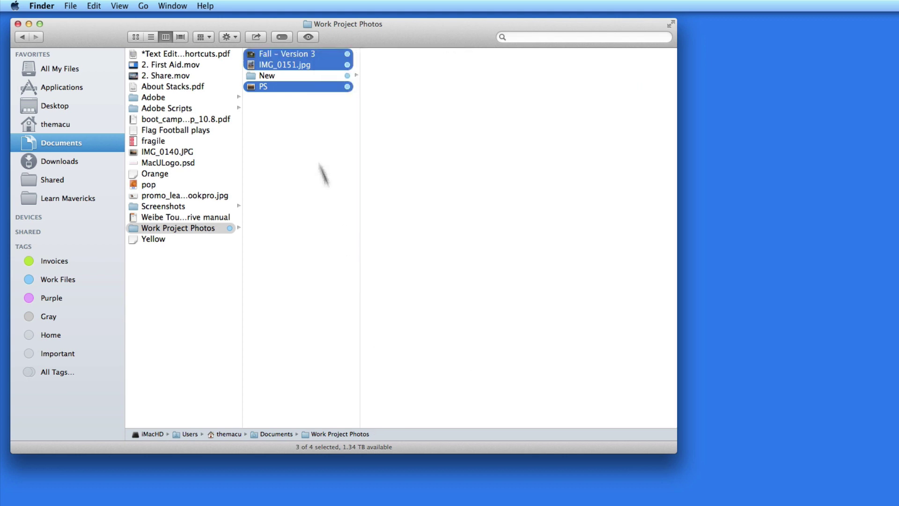
- Assign the Work Files tag to IMG_0168.jpeg and IMG_0179.jpg inside the New folder
click(278, 75)
click(372, 64)
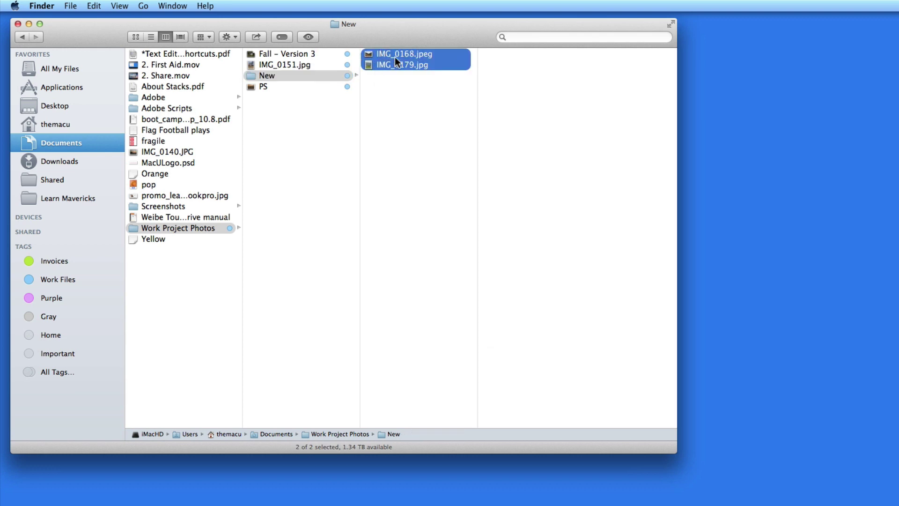
right_click(394, 57)
click(425, 250)
click(278, 216)
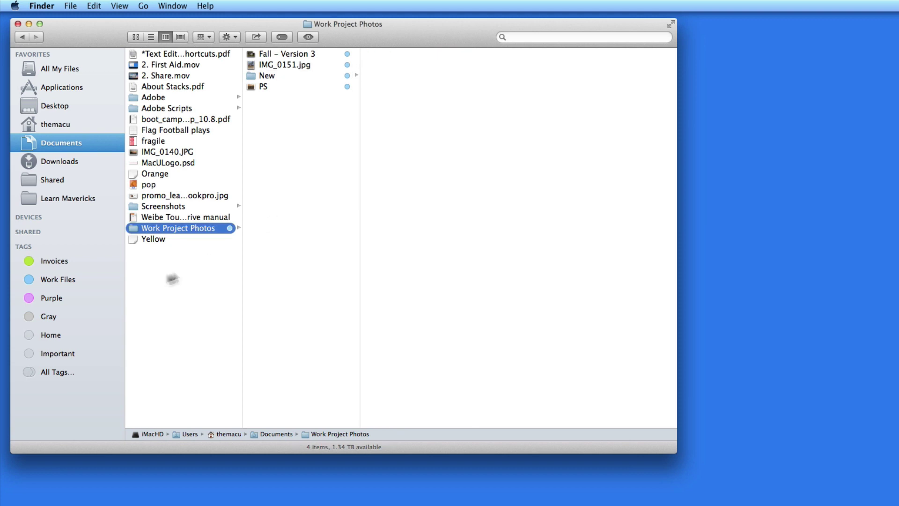
- View all items tagged Work Files, look inside the tagged Work Project Photos folder and return to the tagged items
click(52, 279)
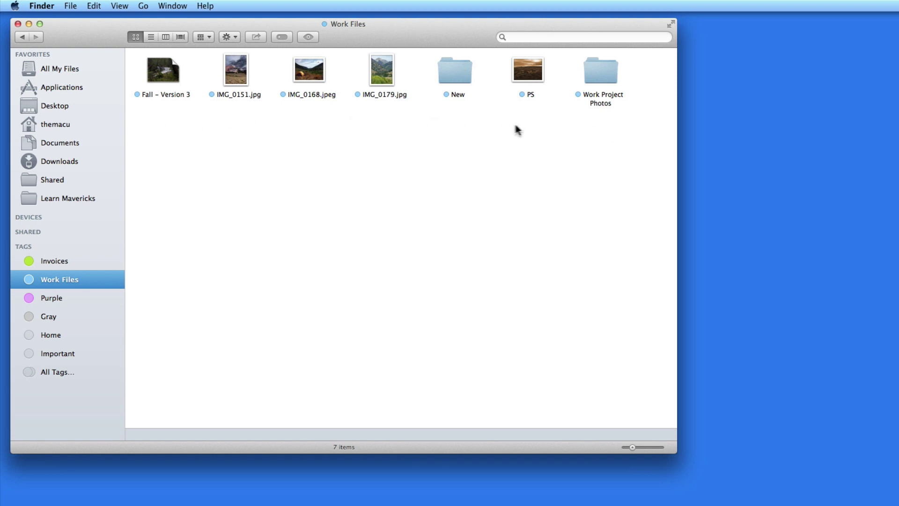
click(456, 77)
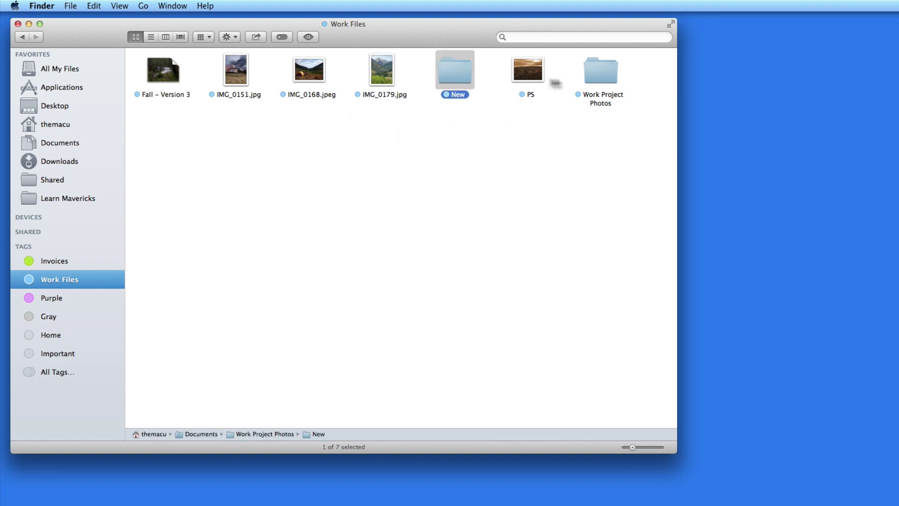
click(601, 77)
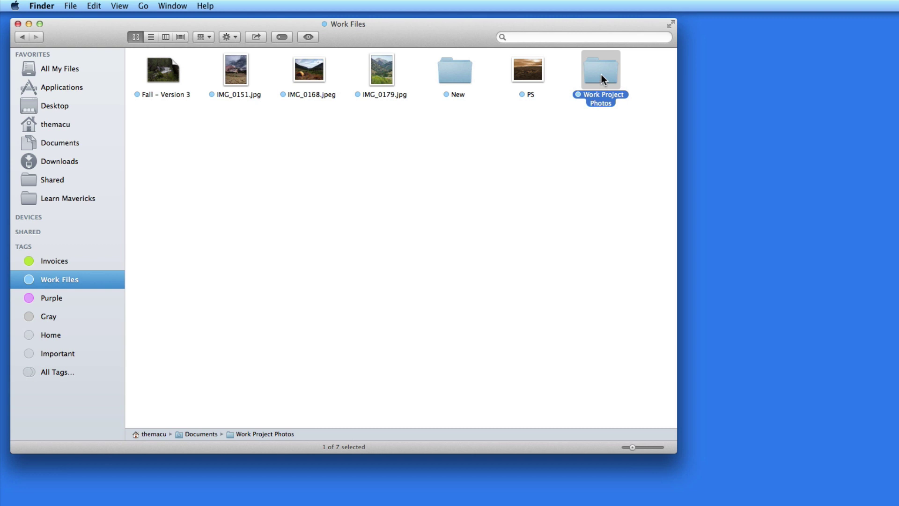
double_click(601, 78)
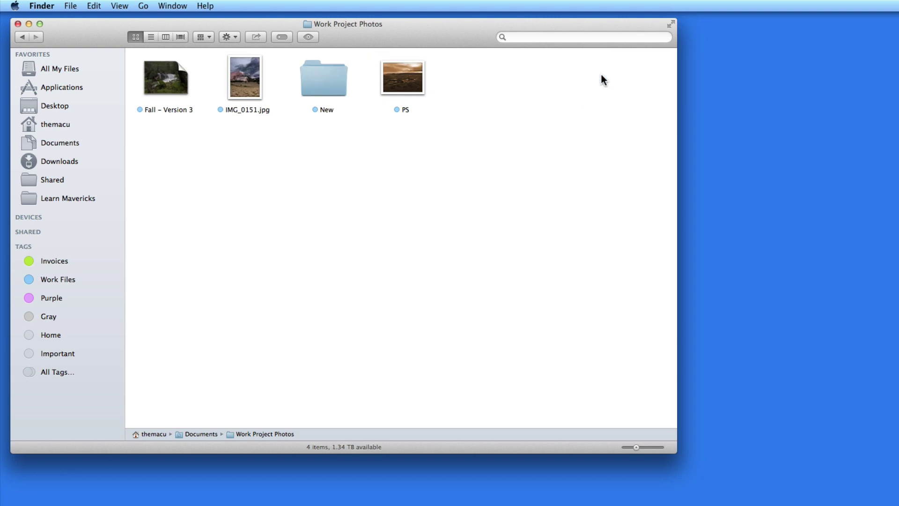
click(19, 39)
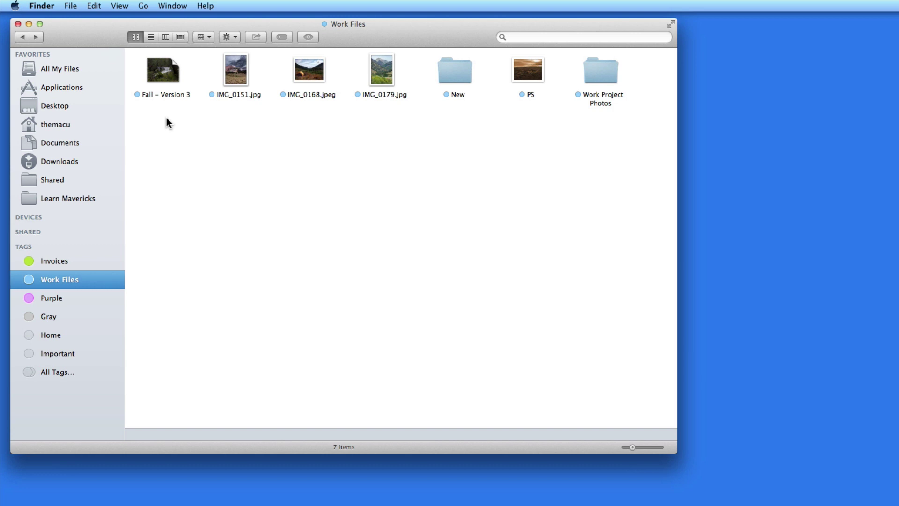
- Remove the Work Files tag from PS, IMG_0151.jpg and Fall - Version 3 in Work Project Photos
click(58, 141)
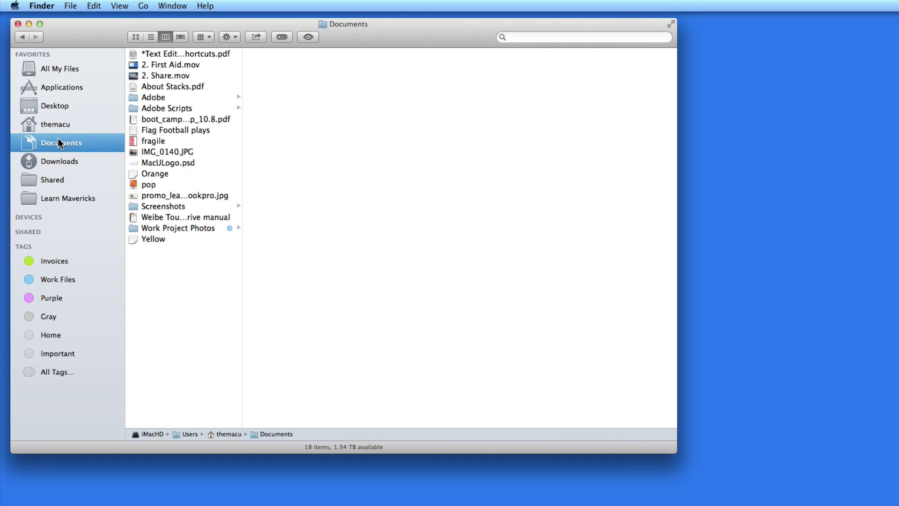
click(167, 227)
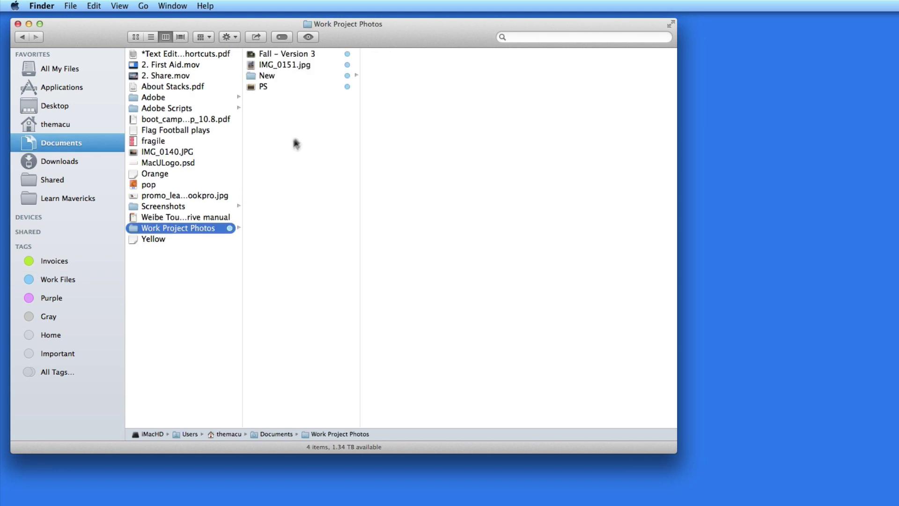
click(287, 83)
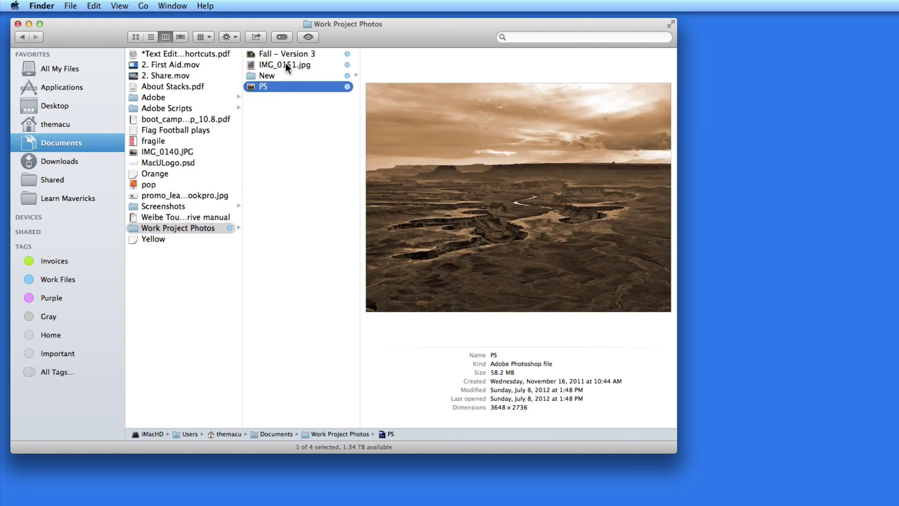
super+click(285, 62)
super+click(286, 53)
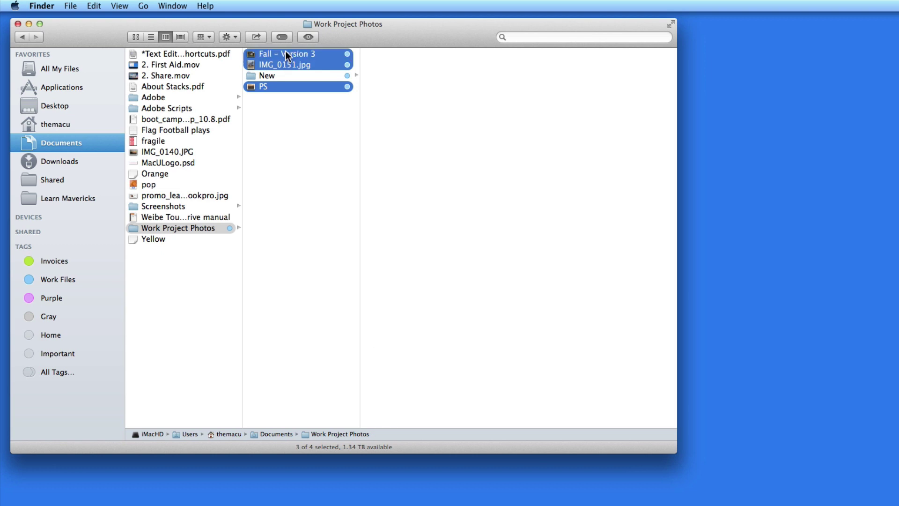
right_click(285, 52)
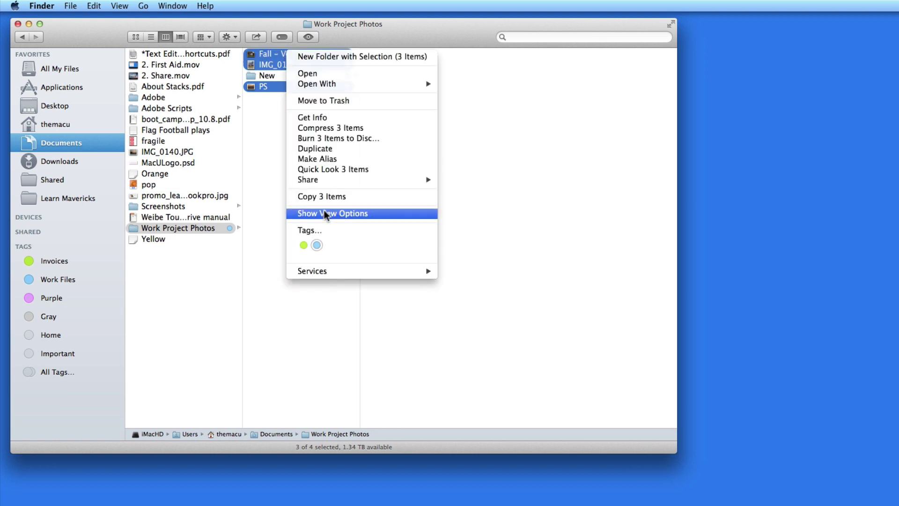
click(316, 245)
- Remove the Work Files tag from IMG_0168.jpeg and IMG_0179.jpg in the New folder
click(287, 74)
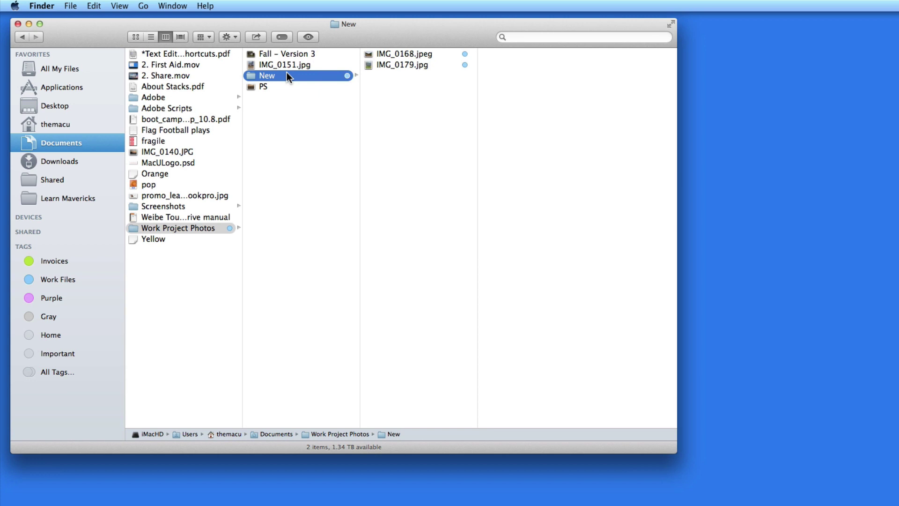
drag(387, 84, 387, 46)
right_click(395, 57)
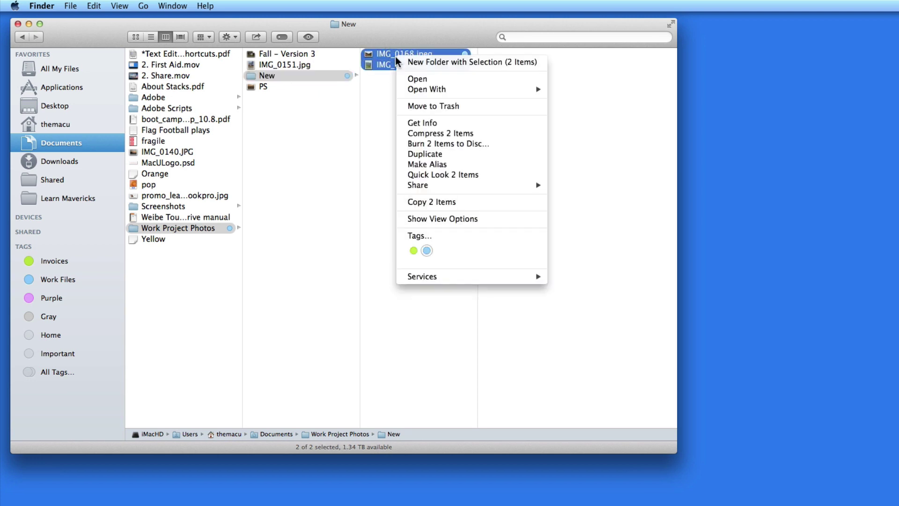
click(426, 250)
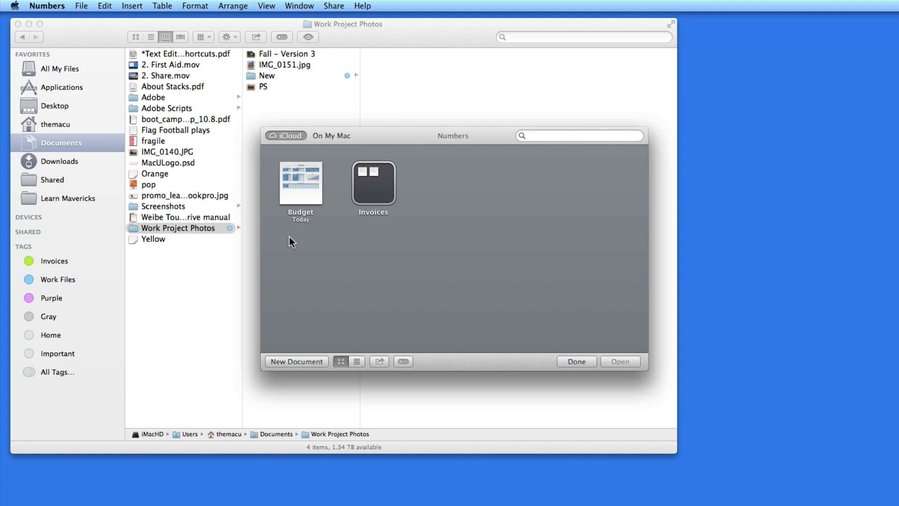
- Look through the iCloud documents in Numbers, including Budget and the two invoices inside the Invoices folder
click(294, 195)
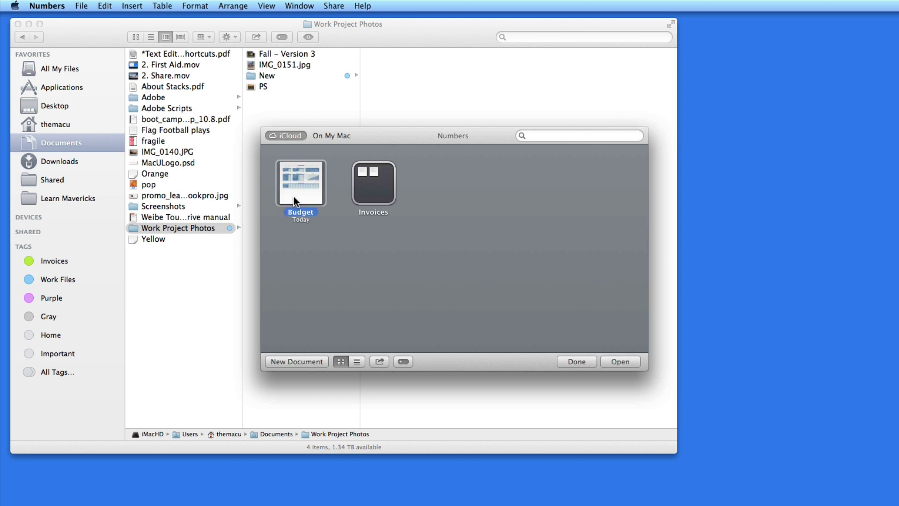
click(374, 186)
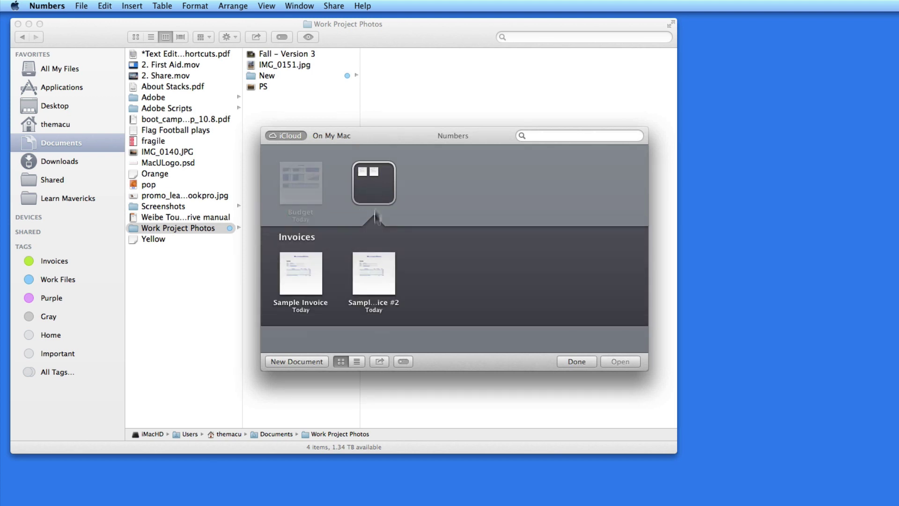
click(309, 287)
click(389, 277)
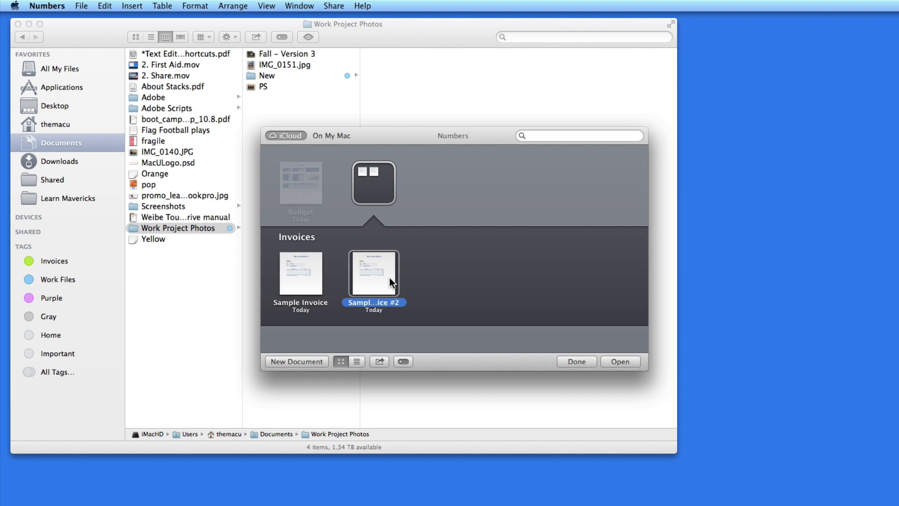
click(385, 194)
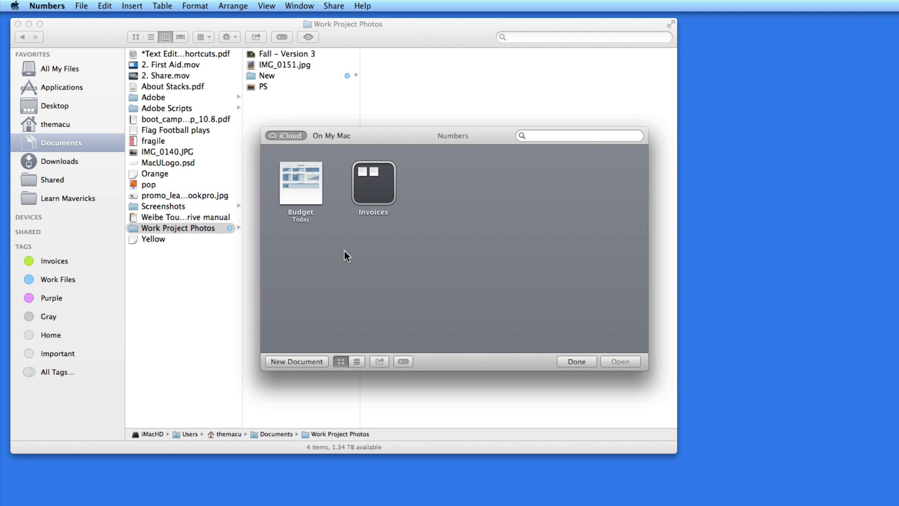
- Open Sample Invoice from the iCloud Invoices folder without reviewing the document warnings
click(375, 180)
double_click(306, 265)
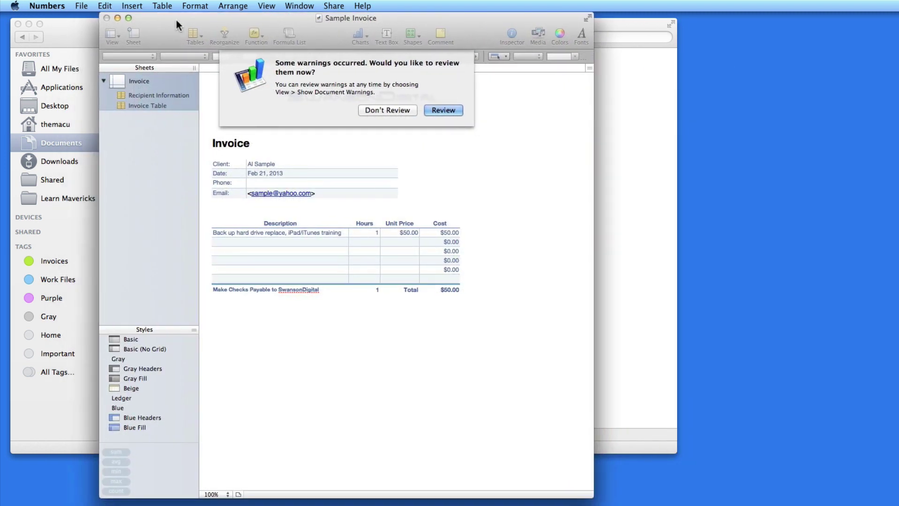
click(393, 110)
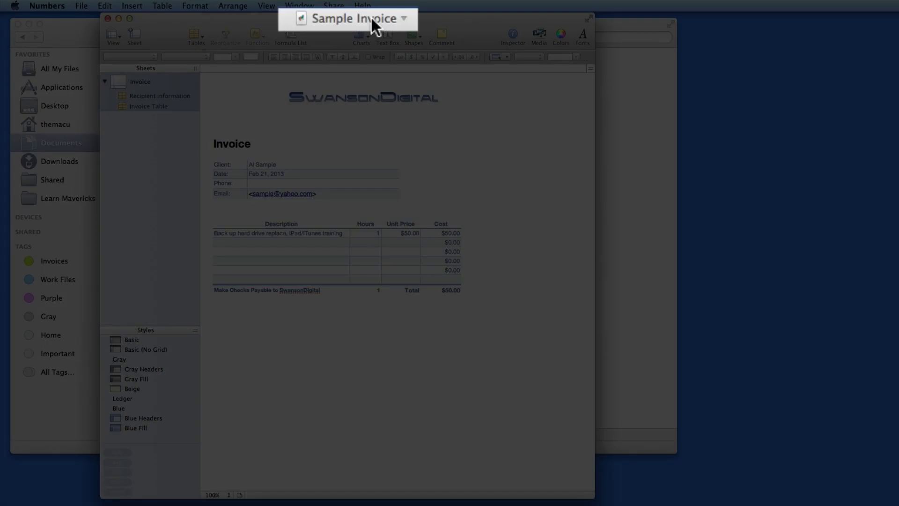
- Tag the Sample Invoice document with Invoices, Work Files and a new tag named Sample, and minimise its window
click(363, 18)
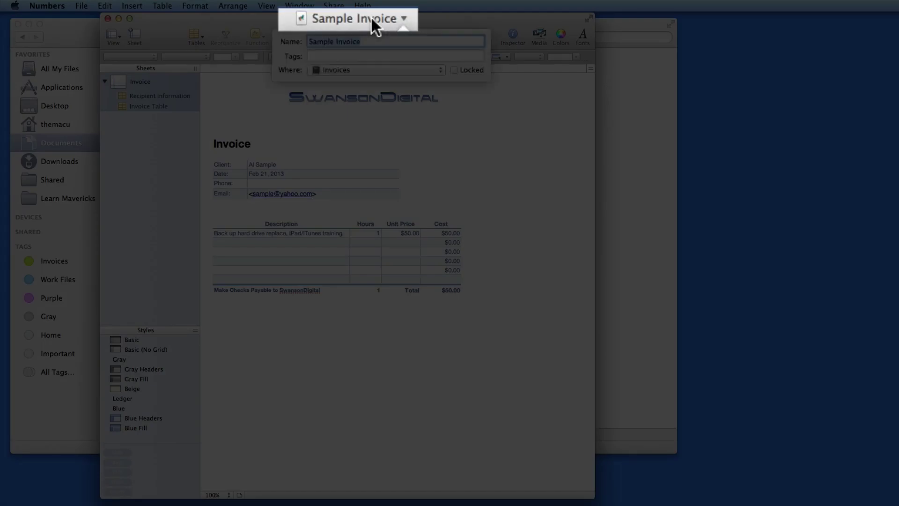
click(333, 55)
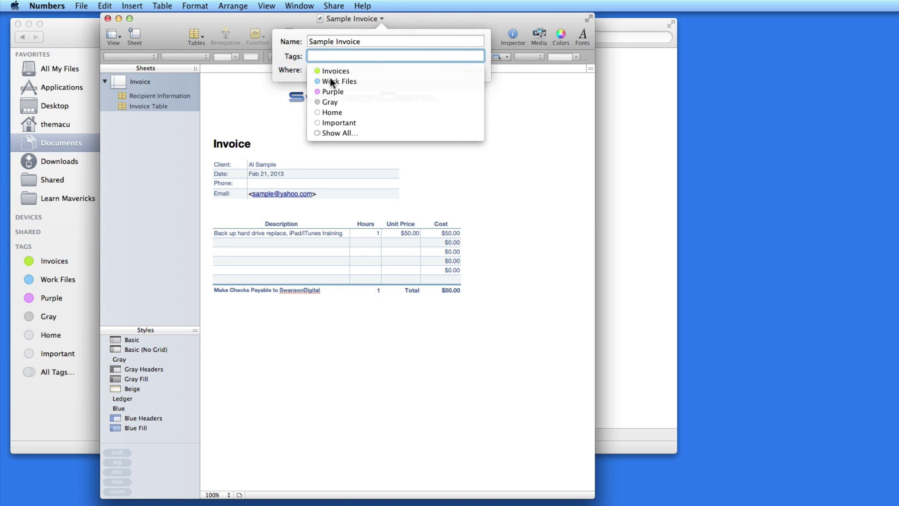
click(330, 71)
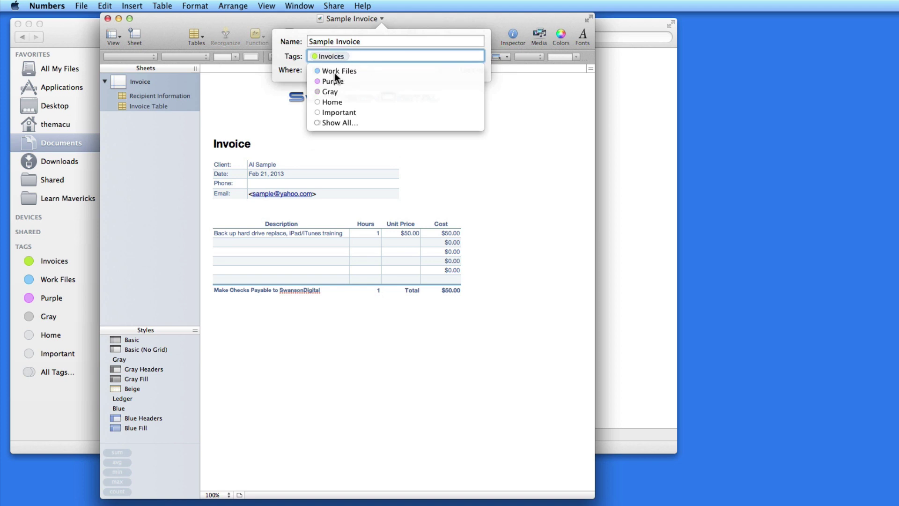
click(334, 72)
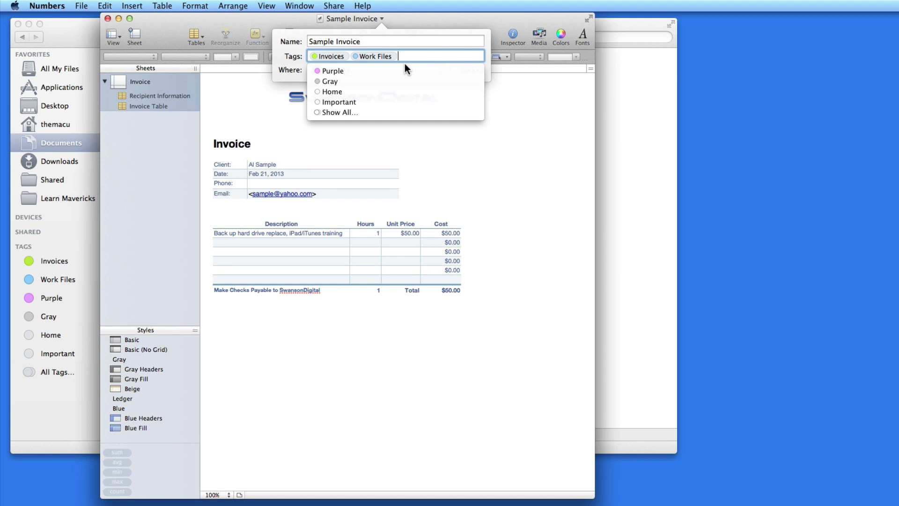
text(Sample)
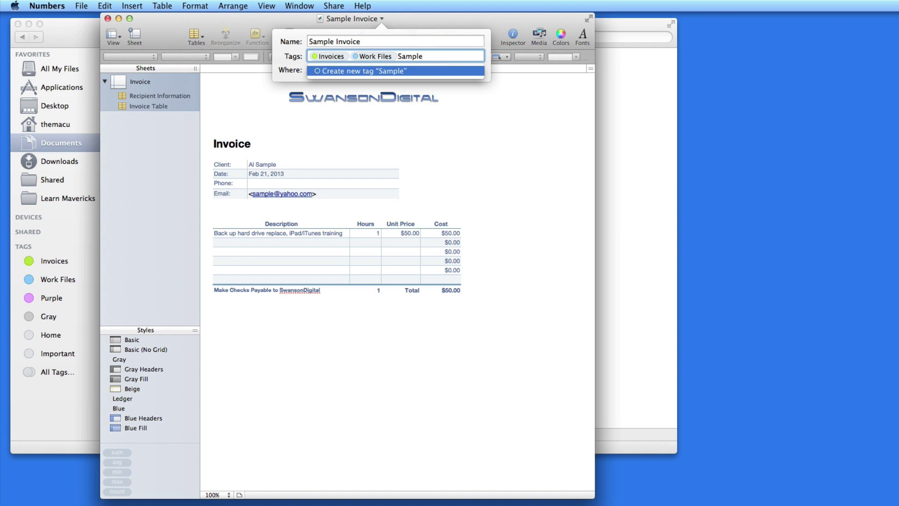
key(Return)
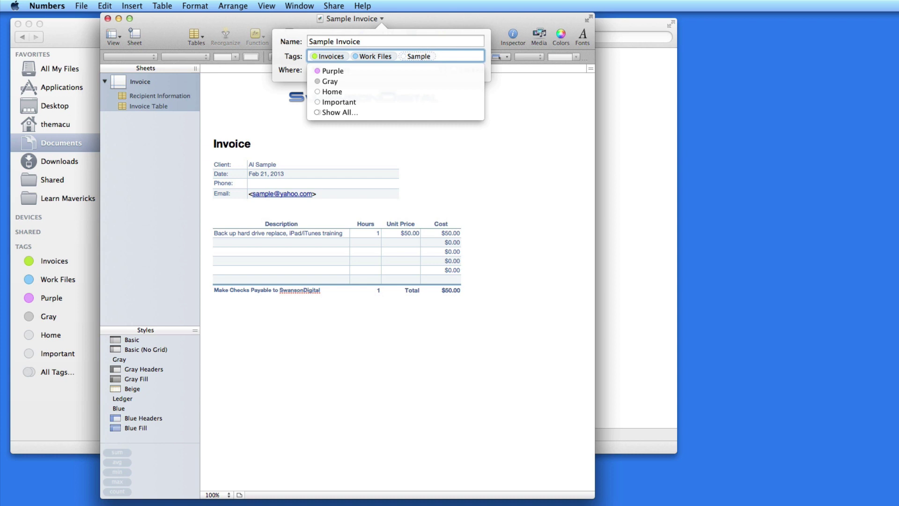
click(426, 125)
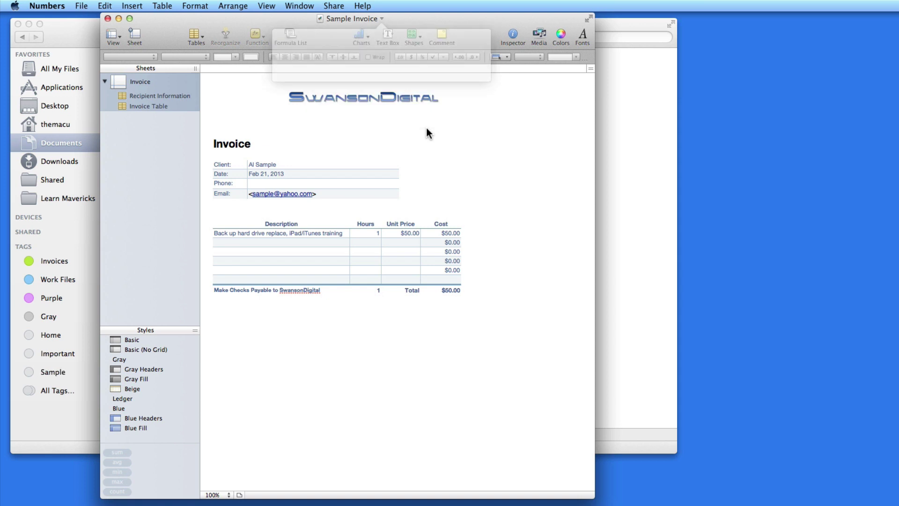
click(116, 18)
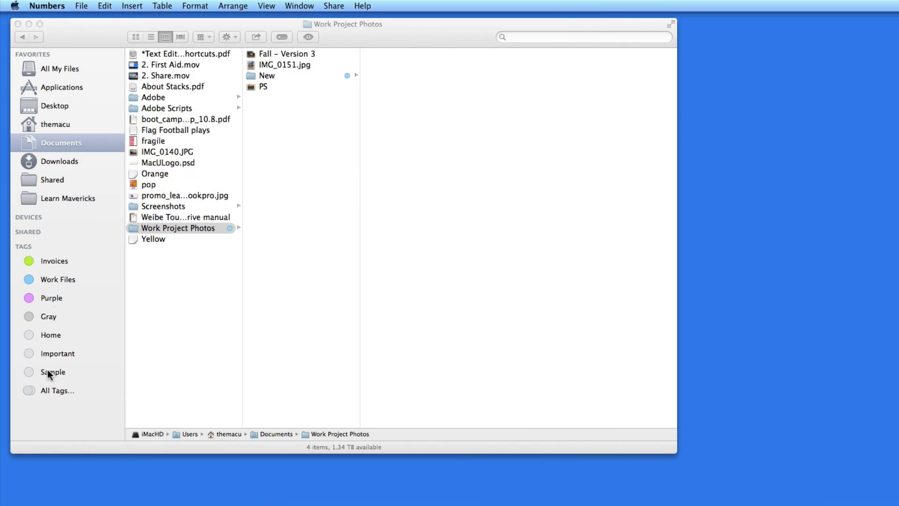
- Switch to Finder and view the items tagged Invoices and those tagged Work Files
click(54, 260)
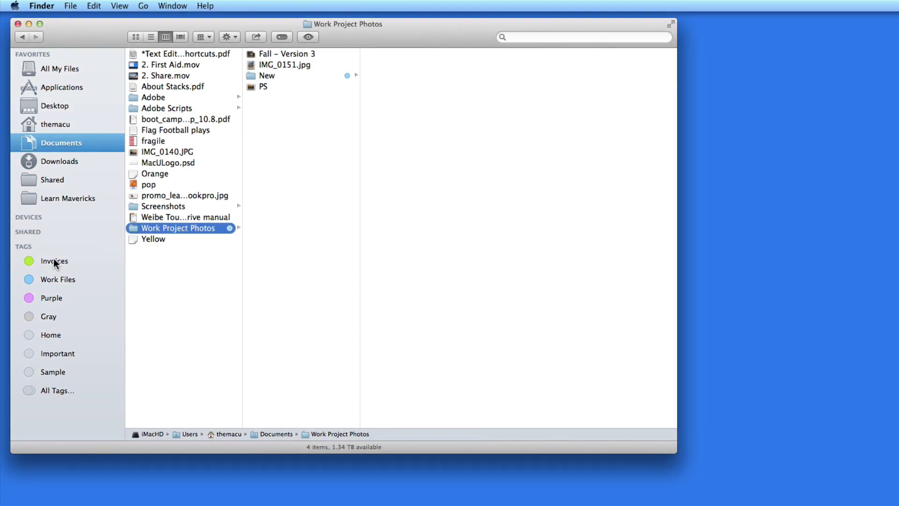
click(53, 260)
click(58, 273)
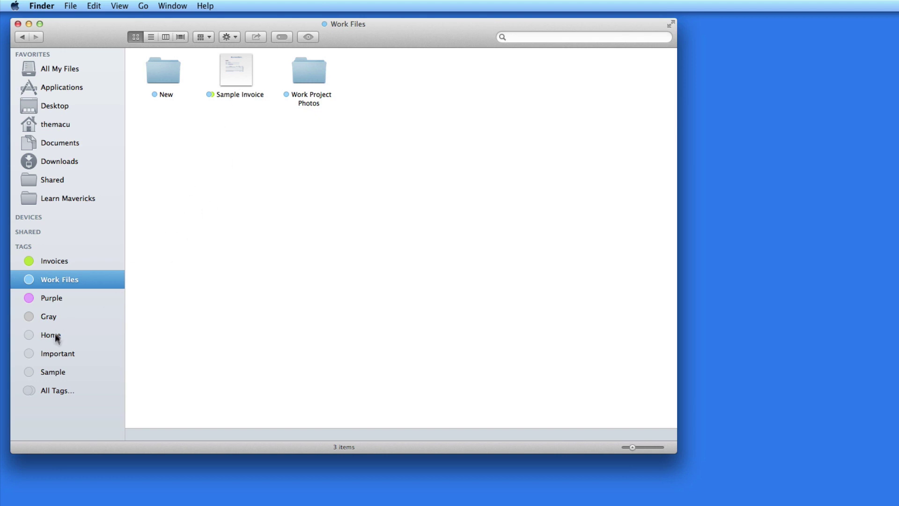
- Move the Sample tag directly below Work Files in the sidebar and remove the Gray tag from the sidebar
drag(57, 370, 57, 295)
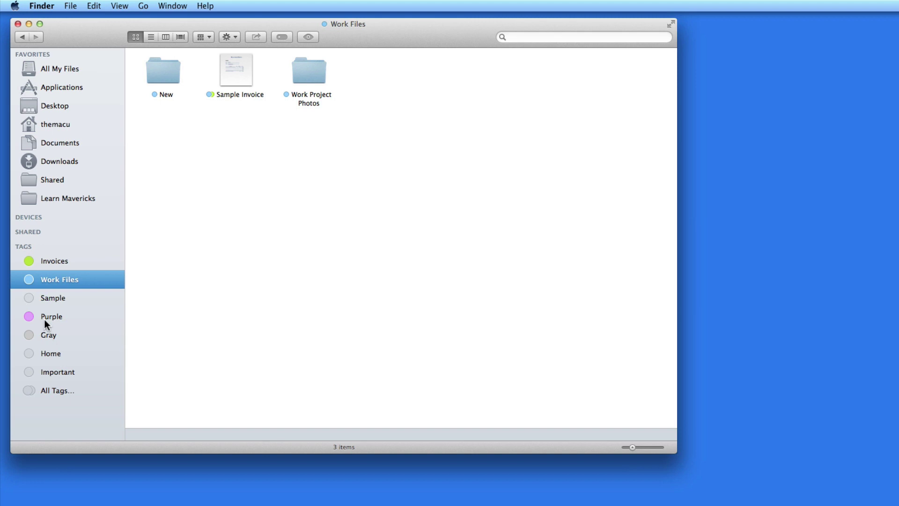
right_click(45, 331)
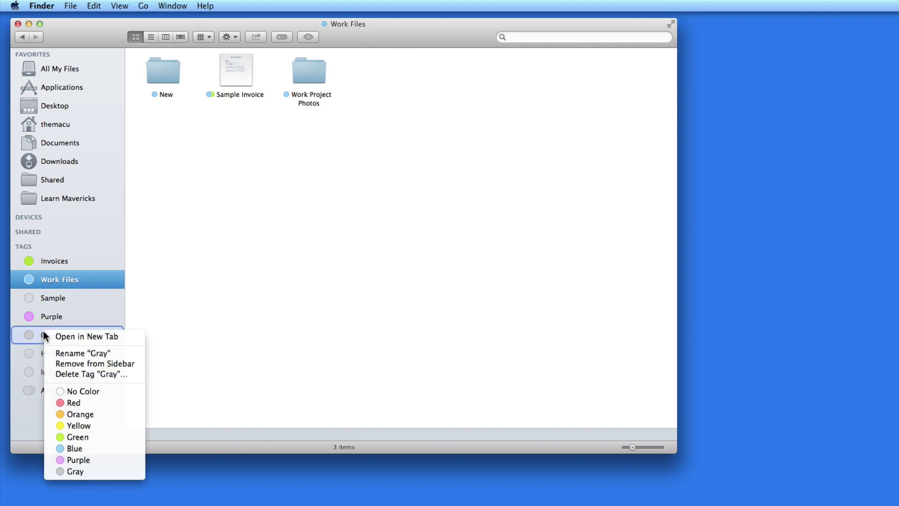
click(61, 364)
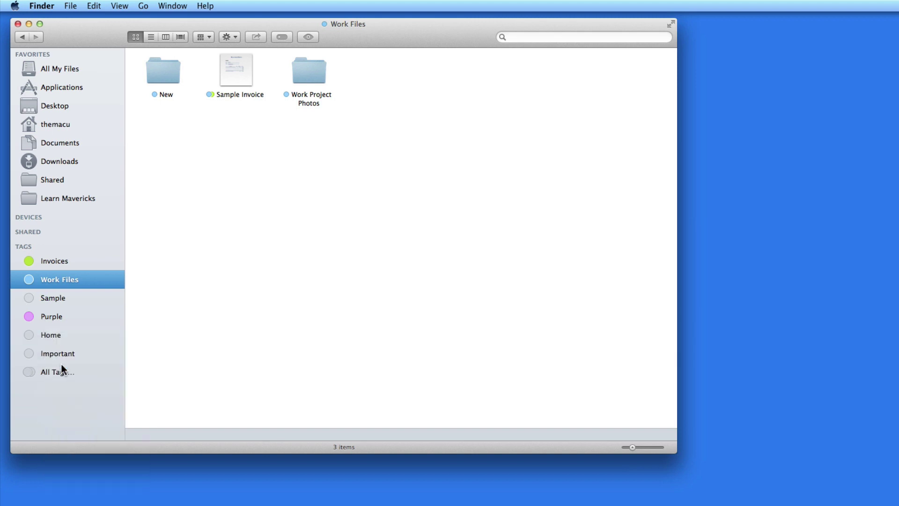
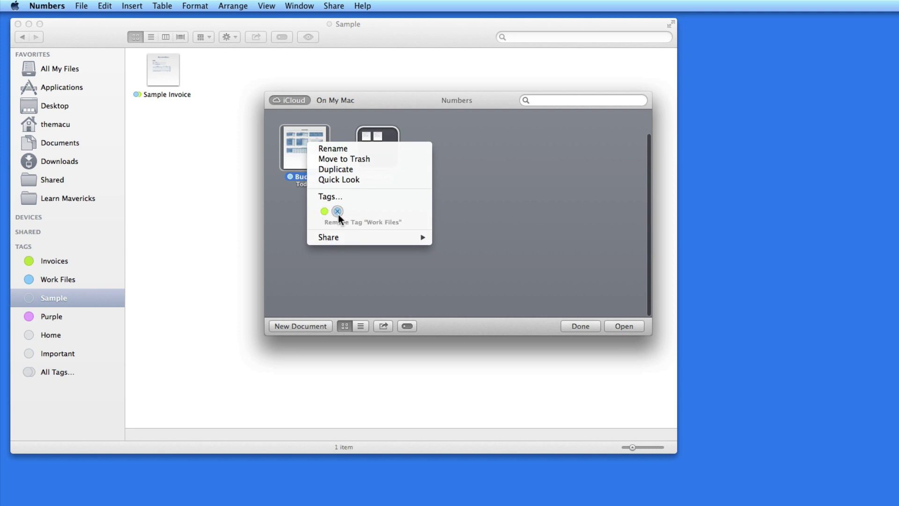
- Add the Sample tag to the Budget document in the Numbers iCloud library
click(320, 196)
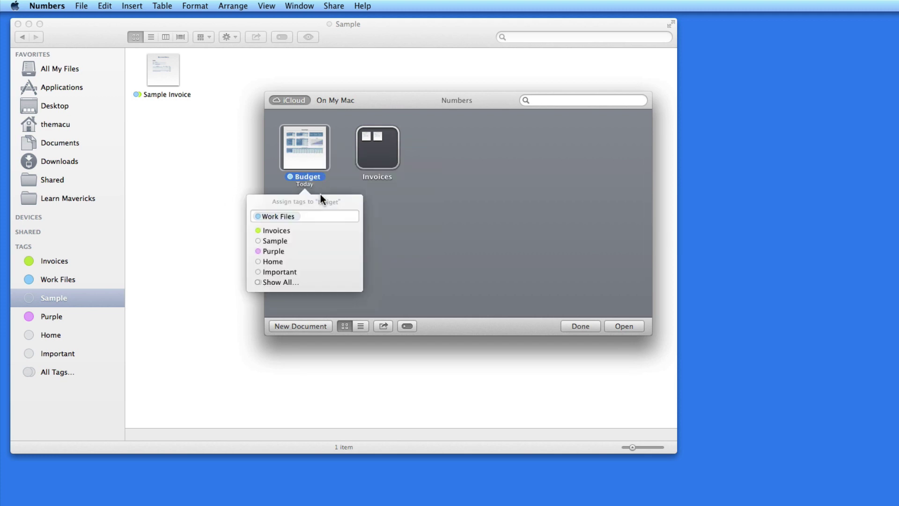
click(268, 241)
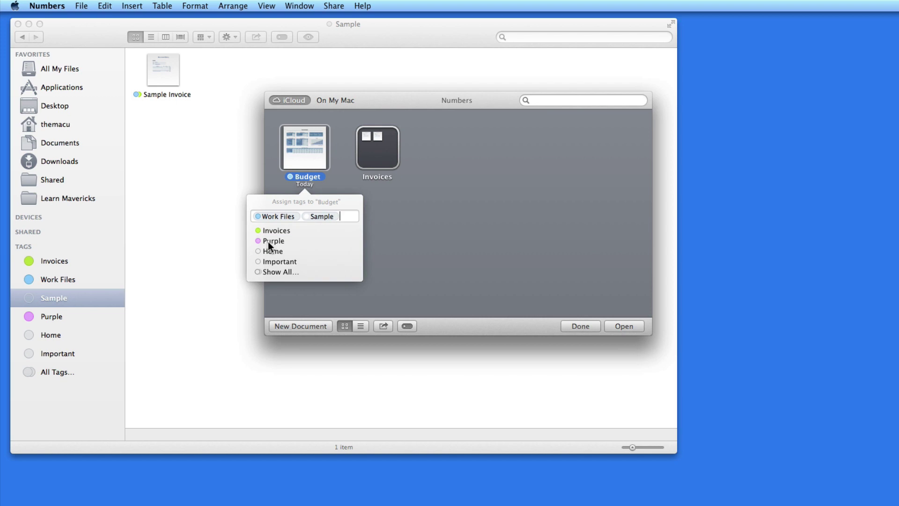
click(398, 239)
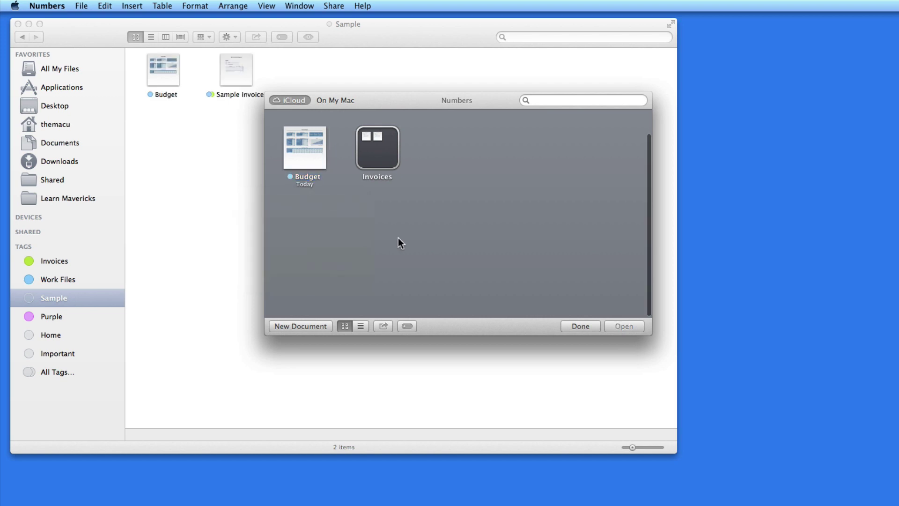
- Assign the Work Files and Sample tags to Sample Invoice #2 in the Invoices folder and close the iCloud document browser
click(375, 150)
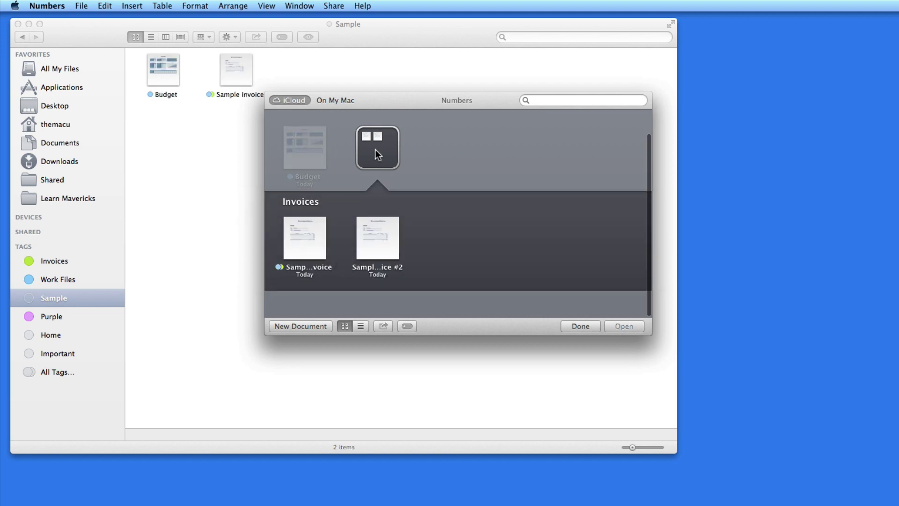
right_click(373, 247)
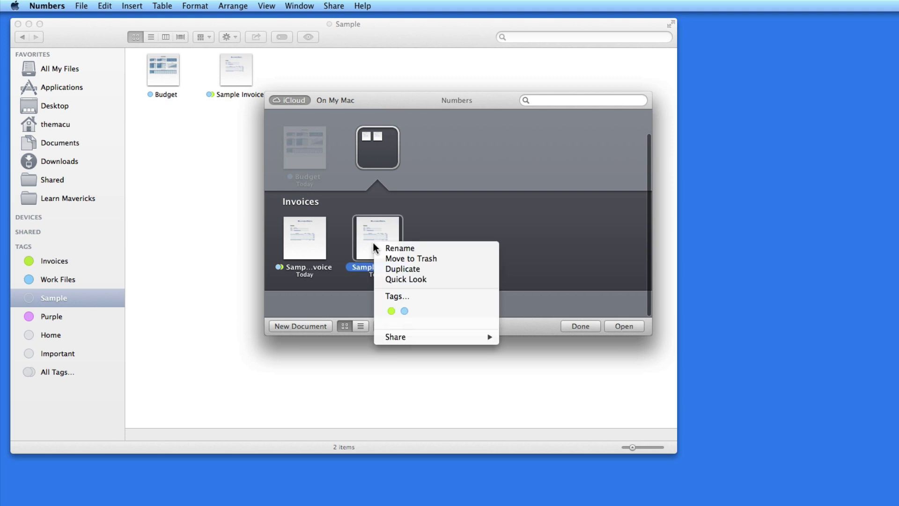
click(404, 311)
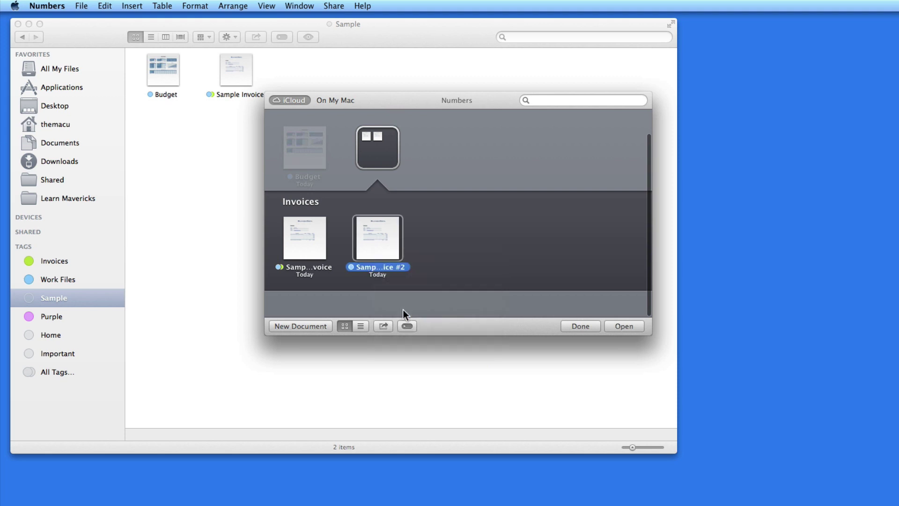
right_click(377, 229)
click(390, 283)
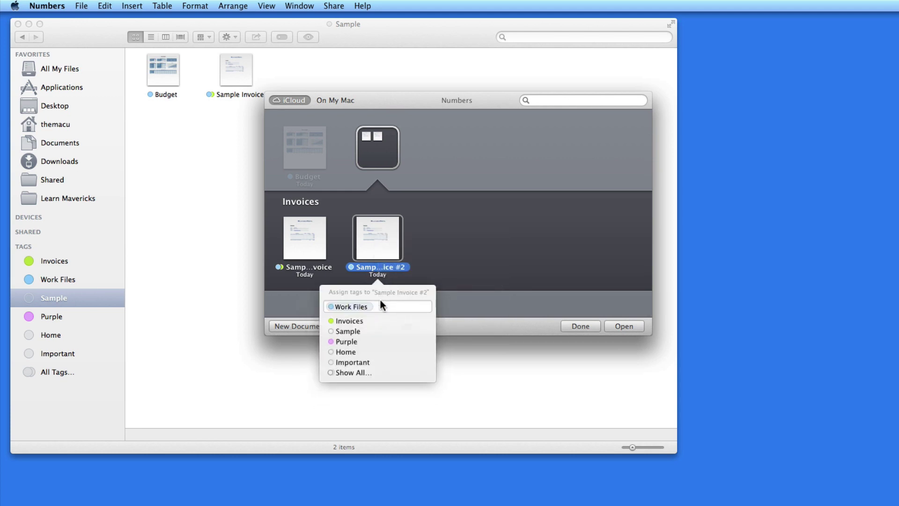
click(349, 331)
click(486, 326)
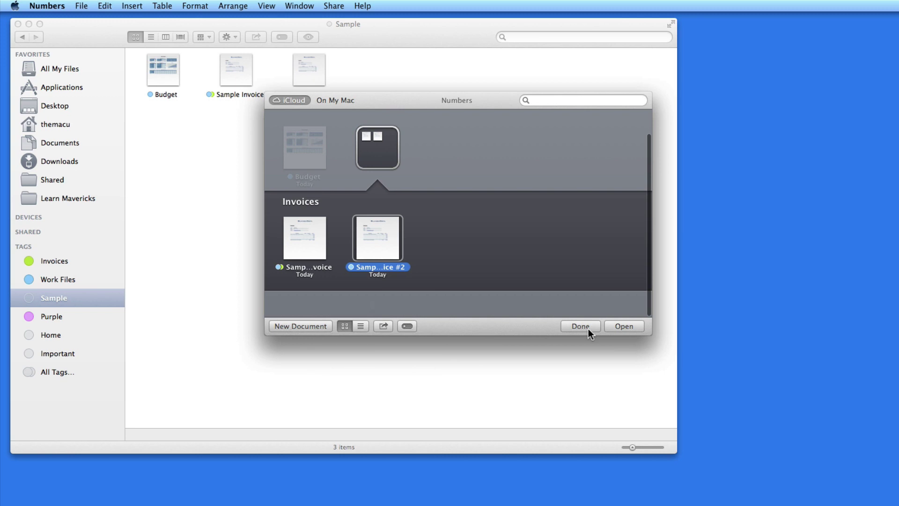
click(586, 328)
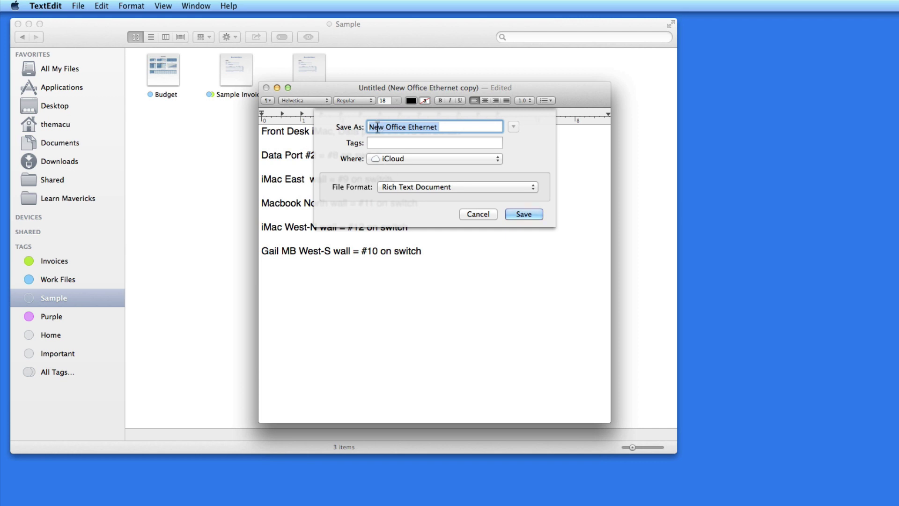
- Save the New Office Ethernet document to iCloud with the Work Files and Sample tags and close it
click(385, 143)
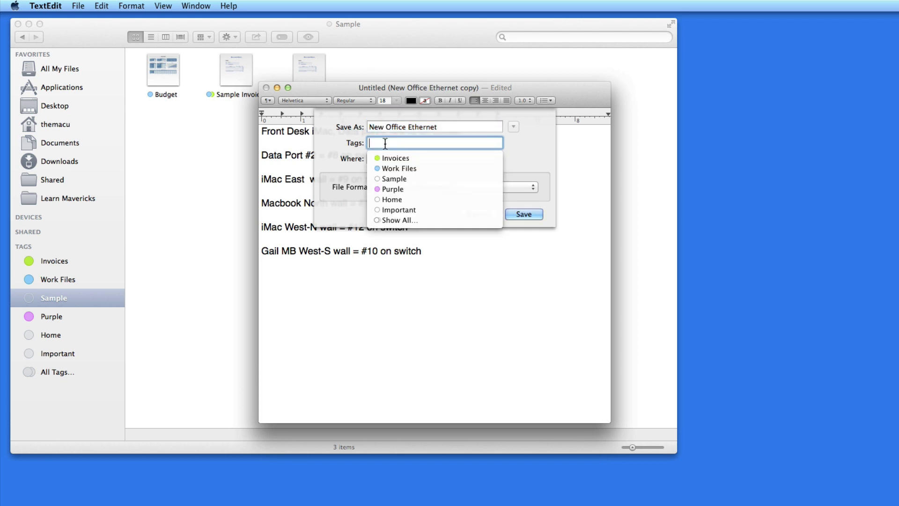
click(388, 168)
click(393, 169)
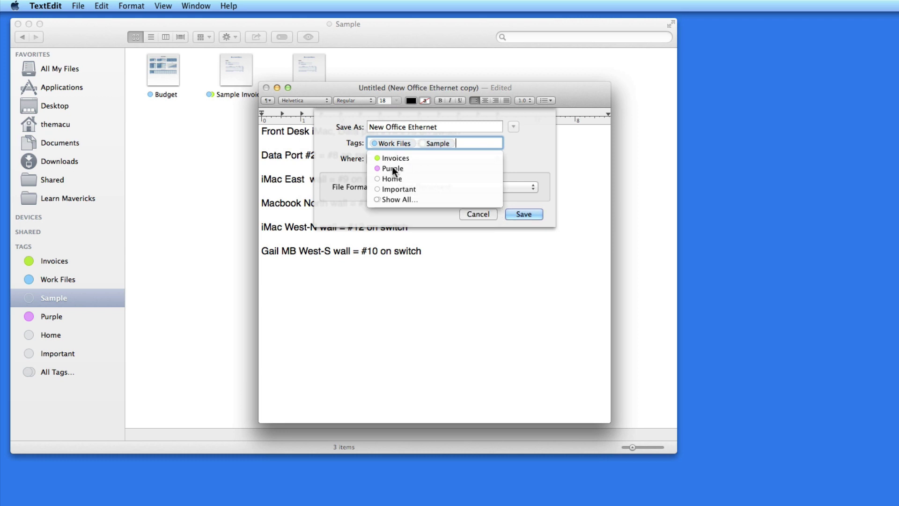
click(518, 214)
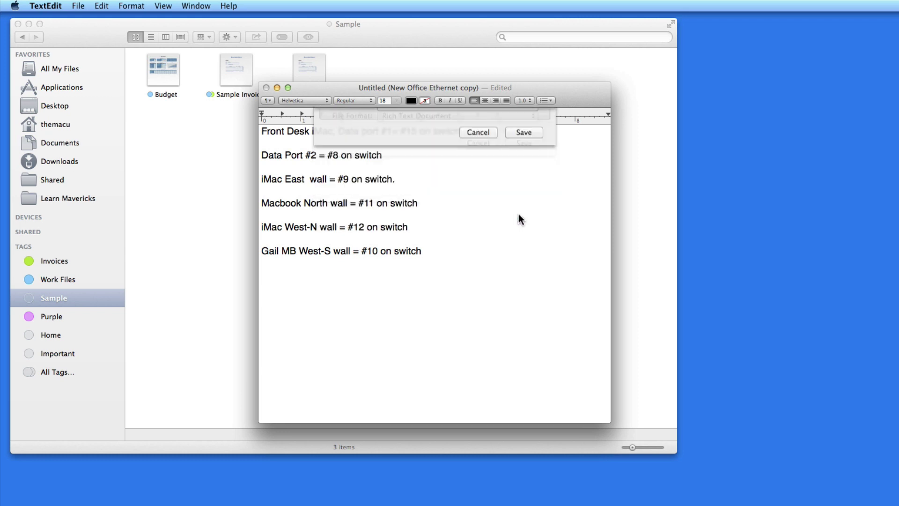
click(266, 87)
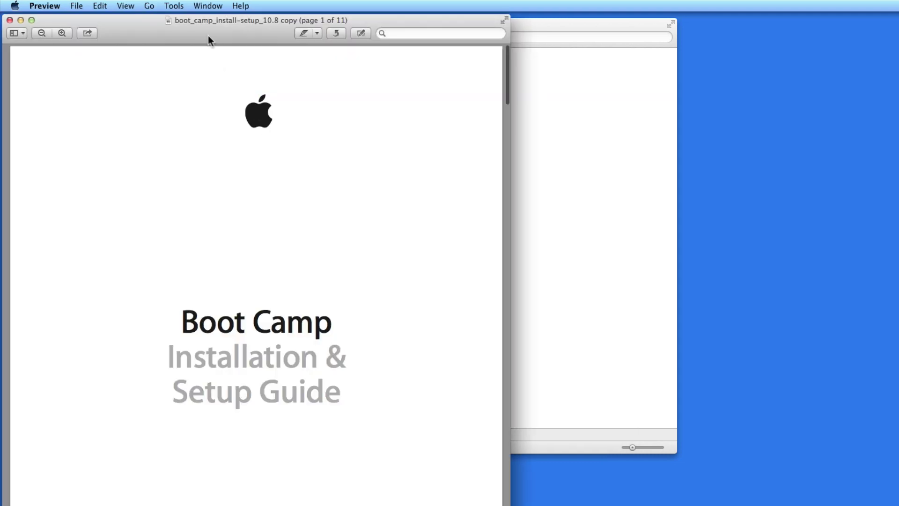
- Assign the Work Files and Sample tags to the boot_camp_install-setup_10.8 copy document in Preview and close it
click(211, 22)
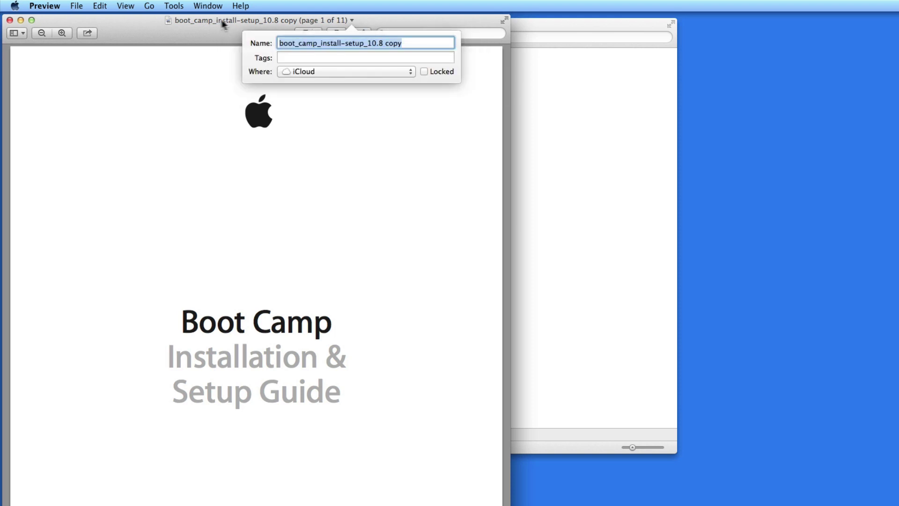
click(300, 57)
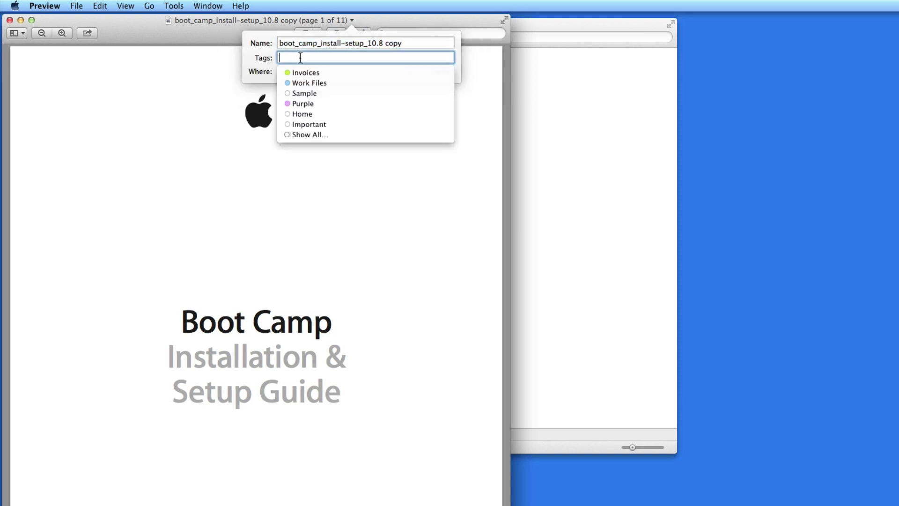
click(301, 82)
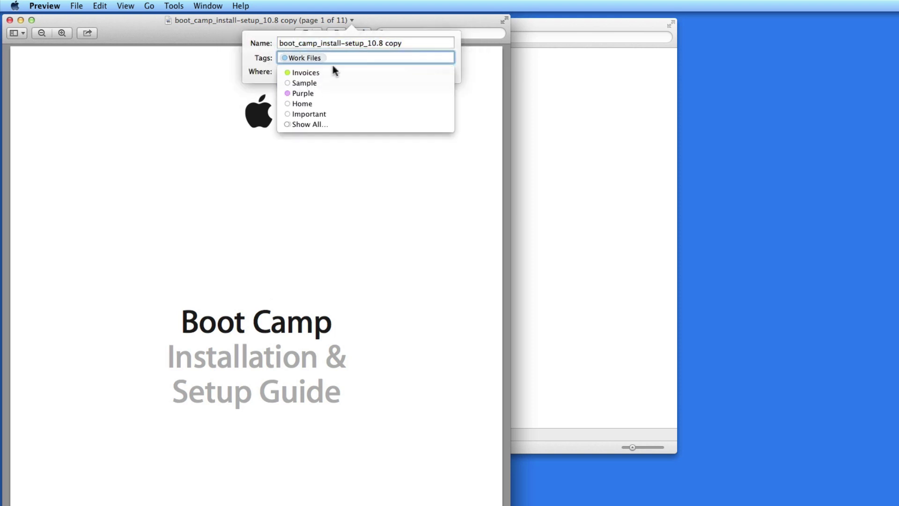
click(302, 83)
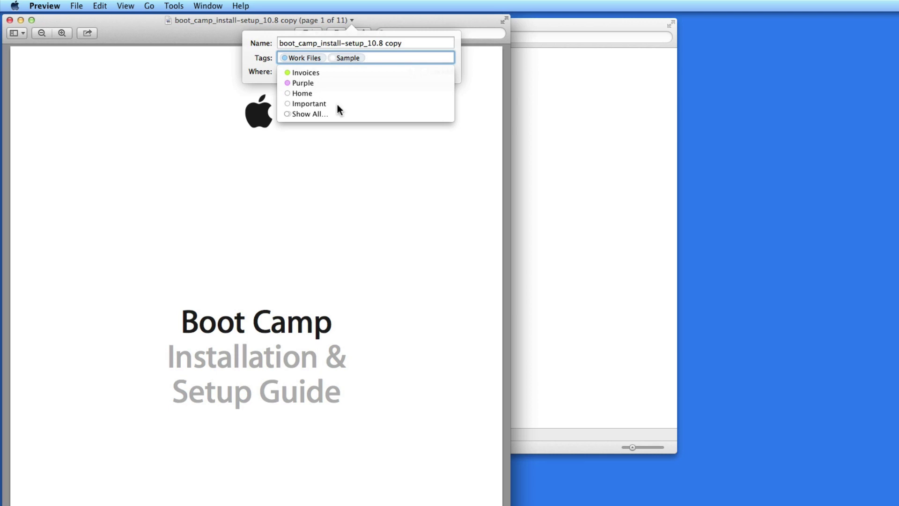
click(353, 184)
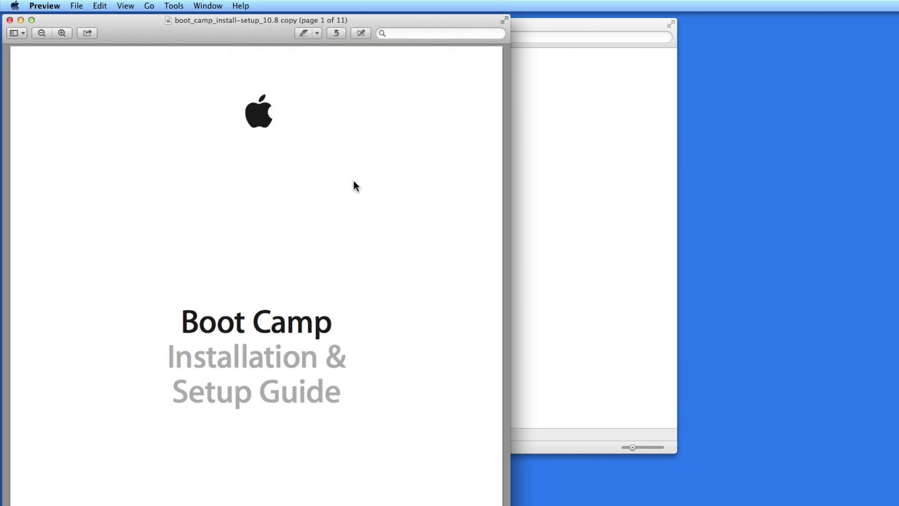
click(10, 19)
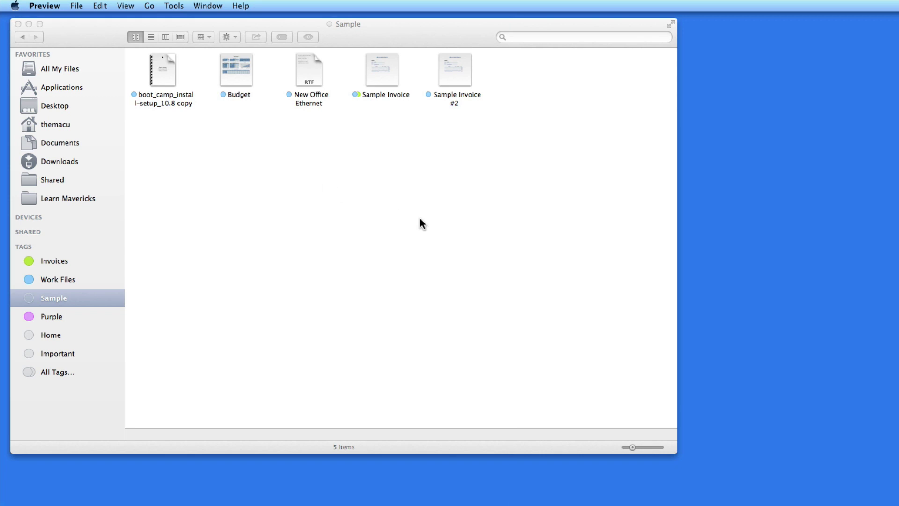
- Review the files listed under the Work Files, Invoices and Sample tags in Finder
click(48, 279)
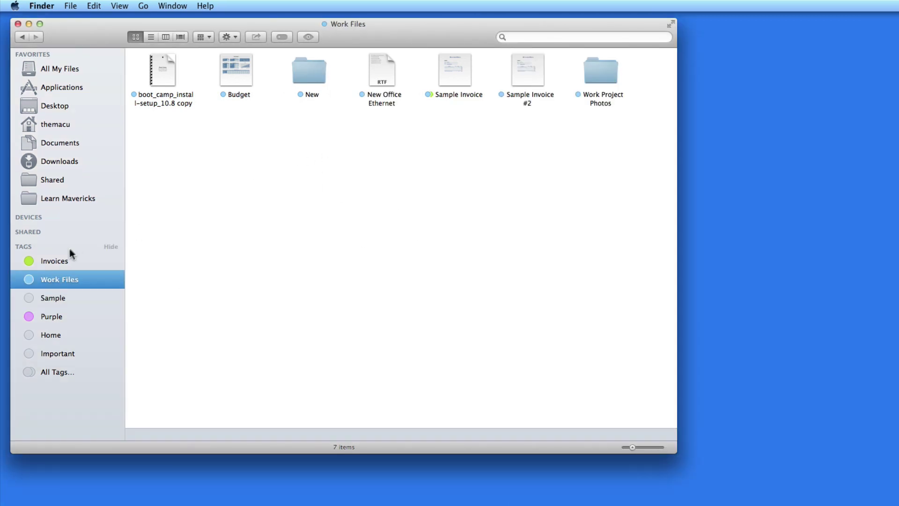
click(49, 262)
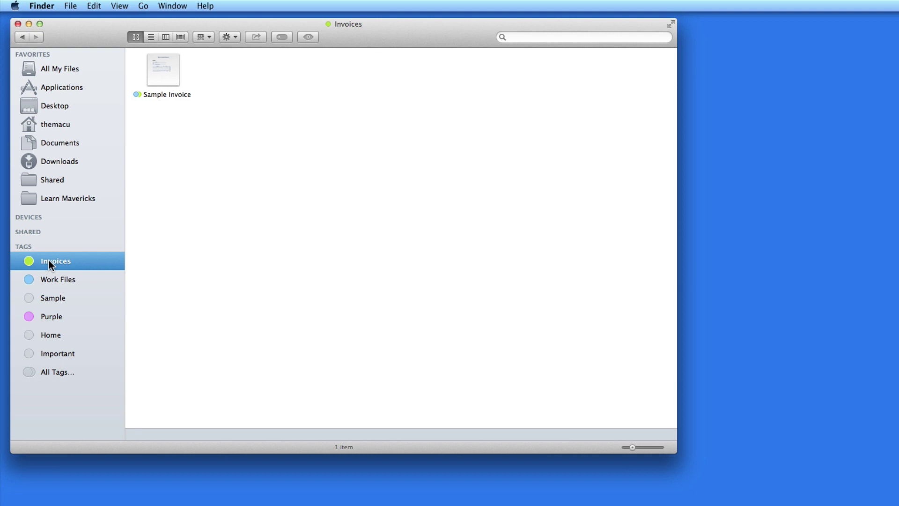
click(49, 298)
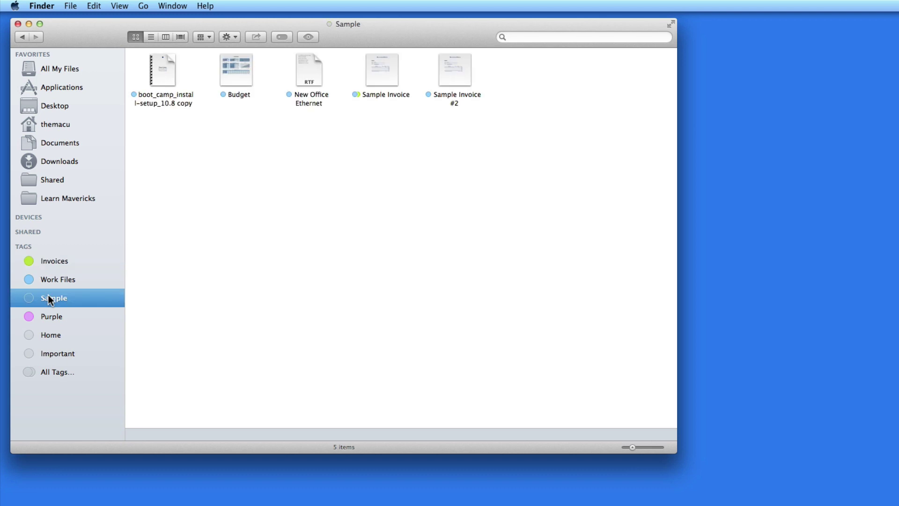
- Check the storage location of each file tagged Sample, one after another, and clear the selection
click(162, 80)
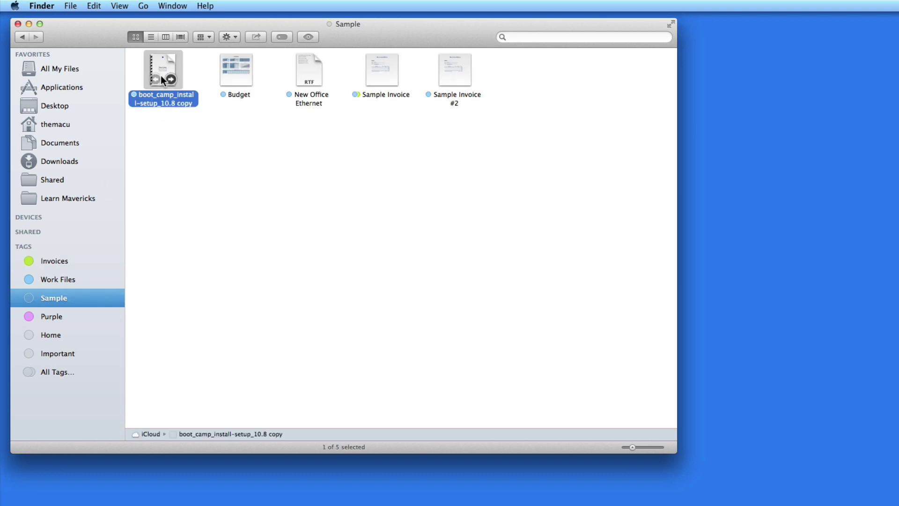
click(239, 73)
click(312, 74)
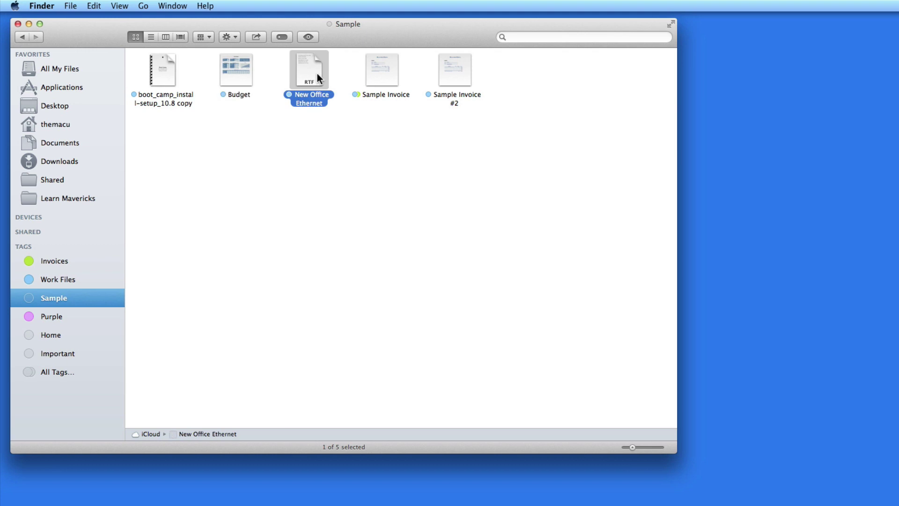
click(382, 73)
click(452, 73)
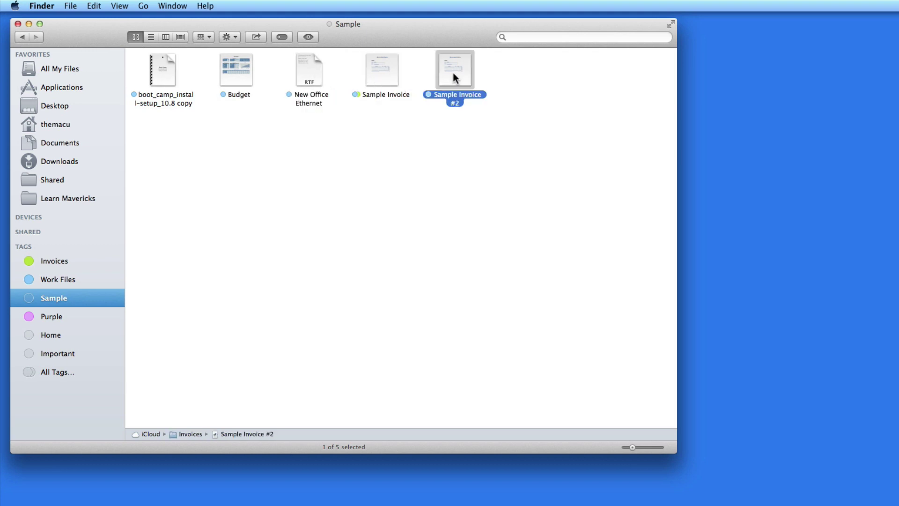
click(456, 146)
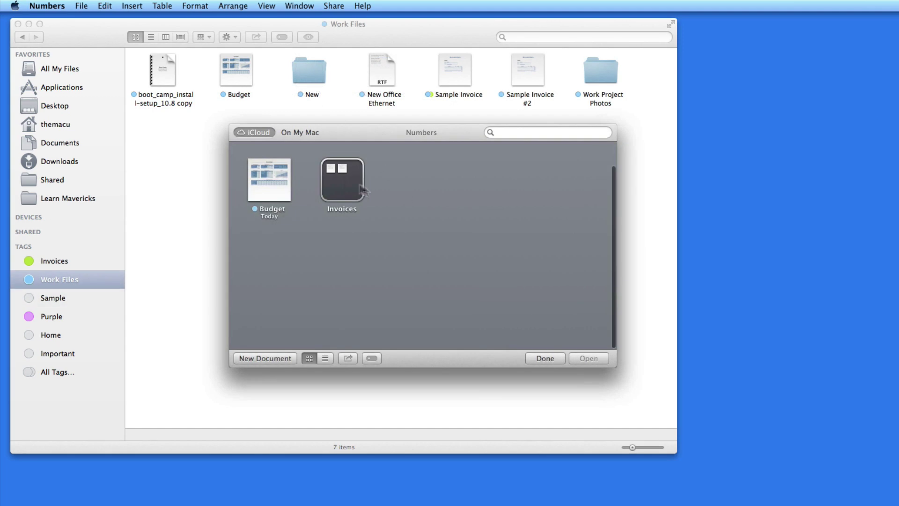
- Add the Invoices tag to Sample Invoice #2 in the Numbers iCloud Invoices folder and show the files tagged Invoices in Finder
click(345, 179)
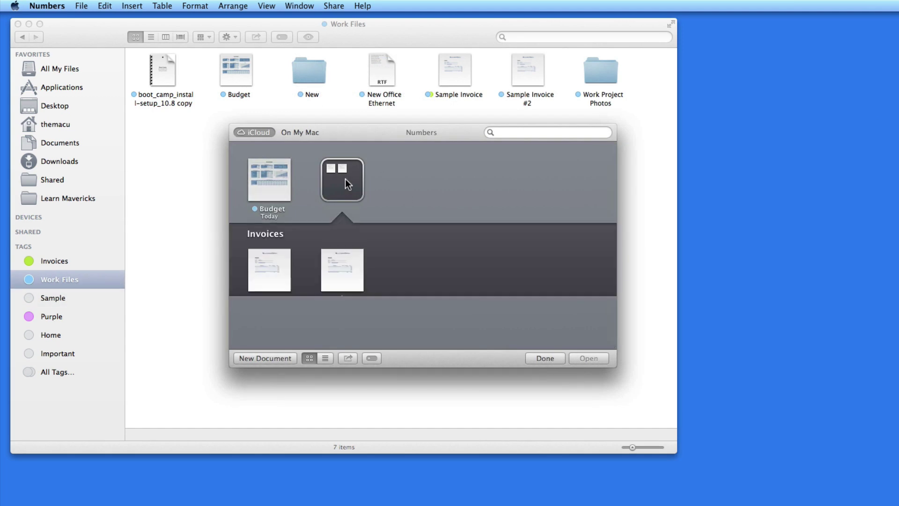
right_click(345, 271)
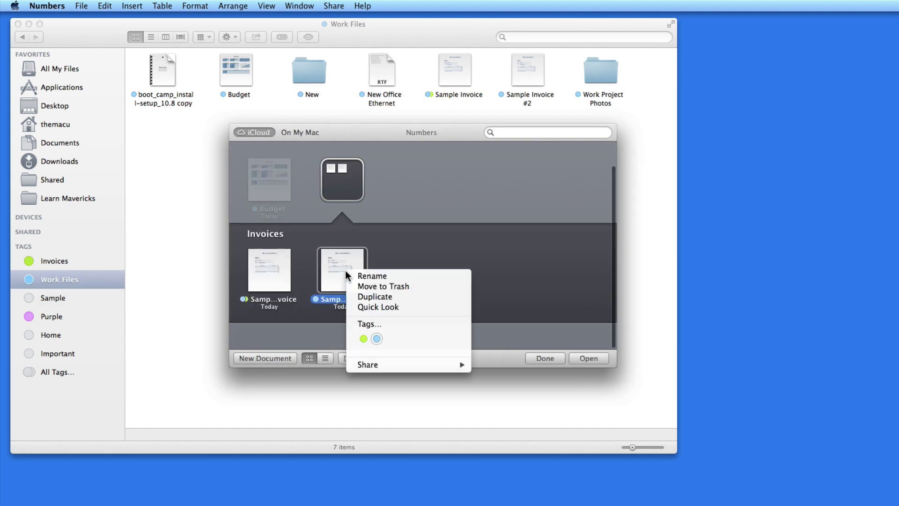
click(363, 339)
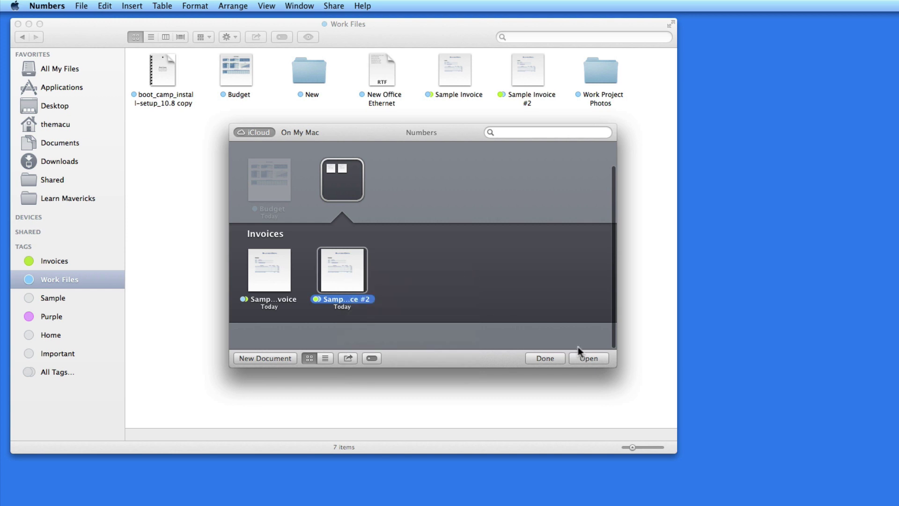
click(554, 357)
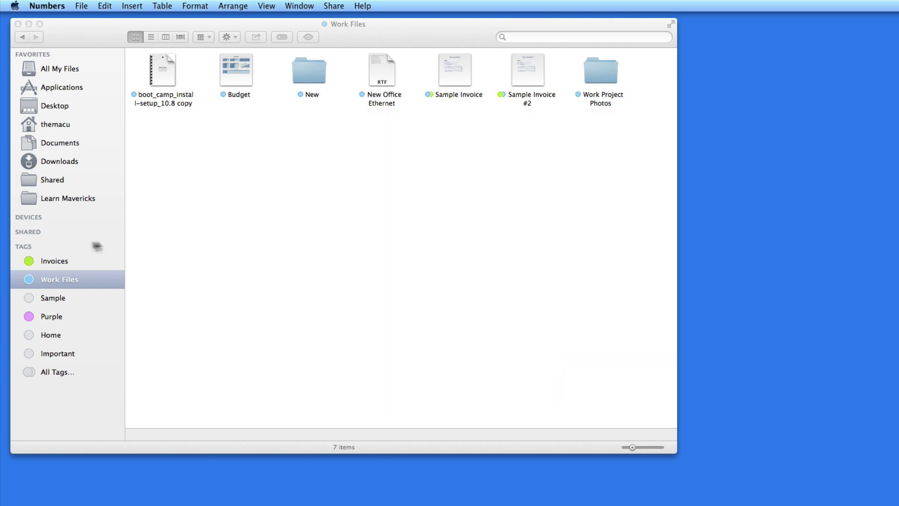
click(43, 261)
click(43, 260)
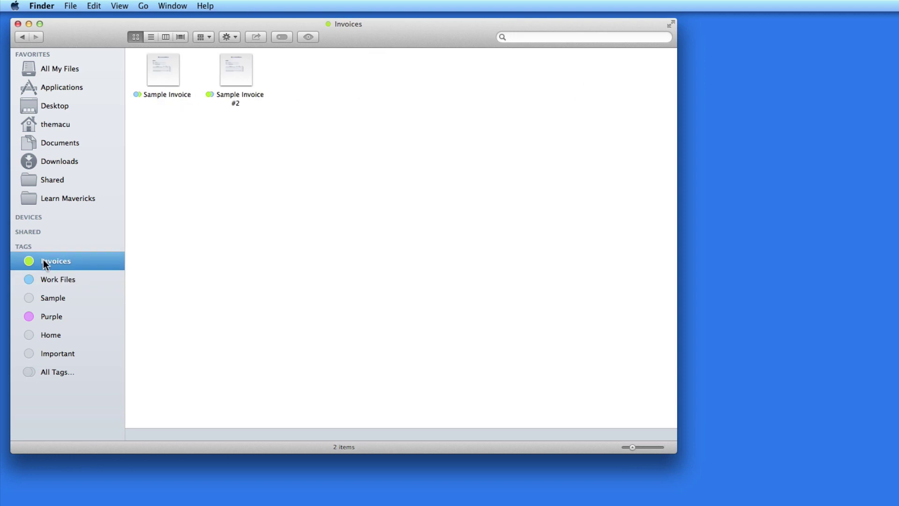